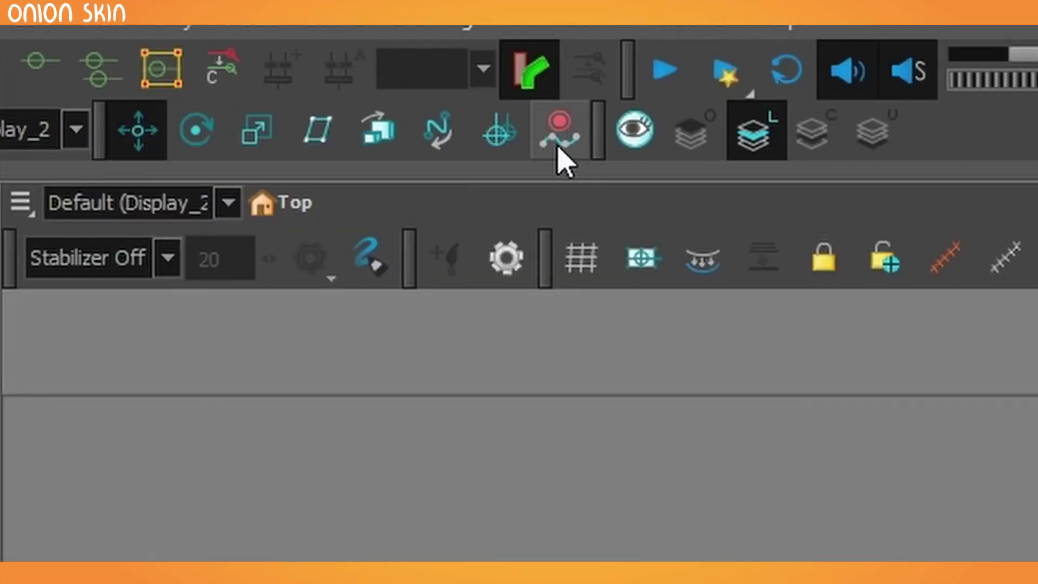
Activate the Capture Motion tool and start a capture at 100% speed with a keyframe interval of 1.
{"action": "left_click", "coordinate": [557, 145]}
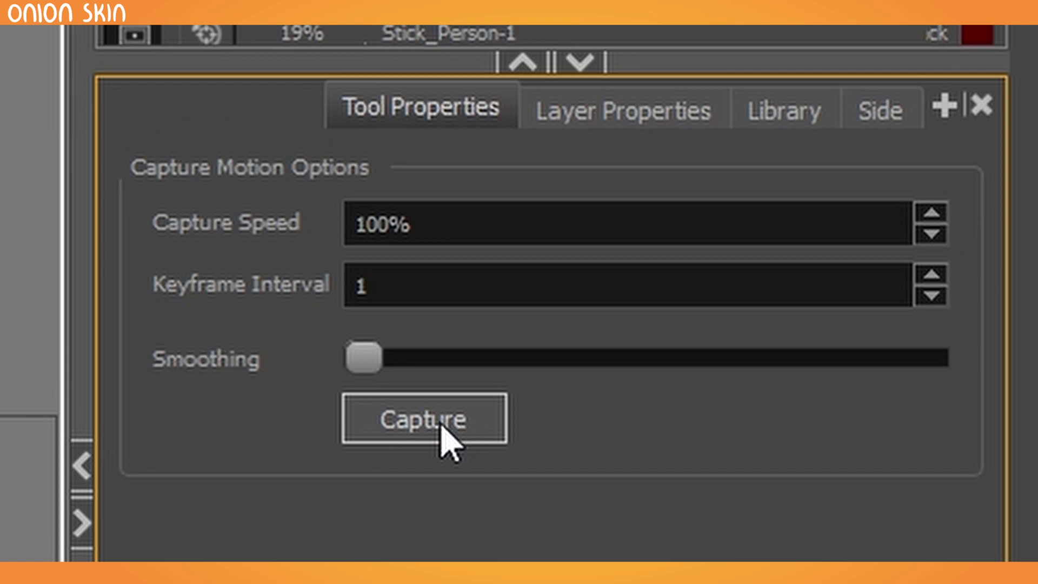
{"action": "left_click", "coordinate": [432, 421]}
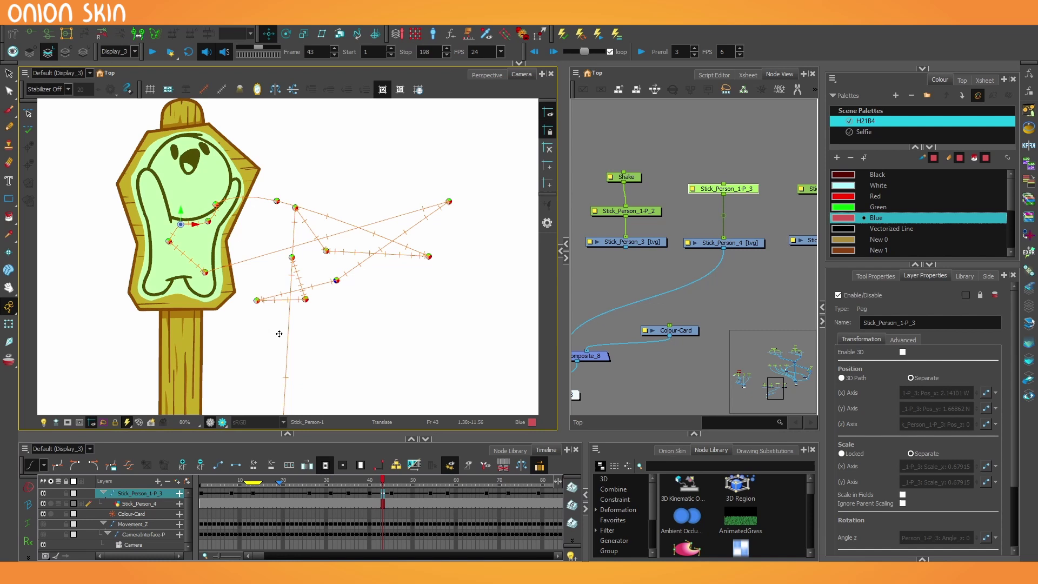
Scrub the timeline back from frame 43 to review the motion path of Stick_Person_1-P_3.
{"action": "left_click_drag", "start_coordinate": [382, 480], "coordinate": [270, 480]}
{"action": "left_click_drag", "start_coordinate": [391, 328], "coordinate": [393, 319]}
{"action": "left_click_drag", "start_coordinate": [270, 480], "coordinate": [266, 480]}
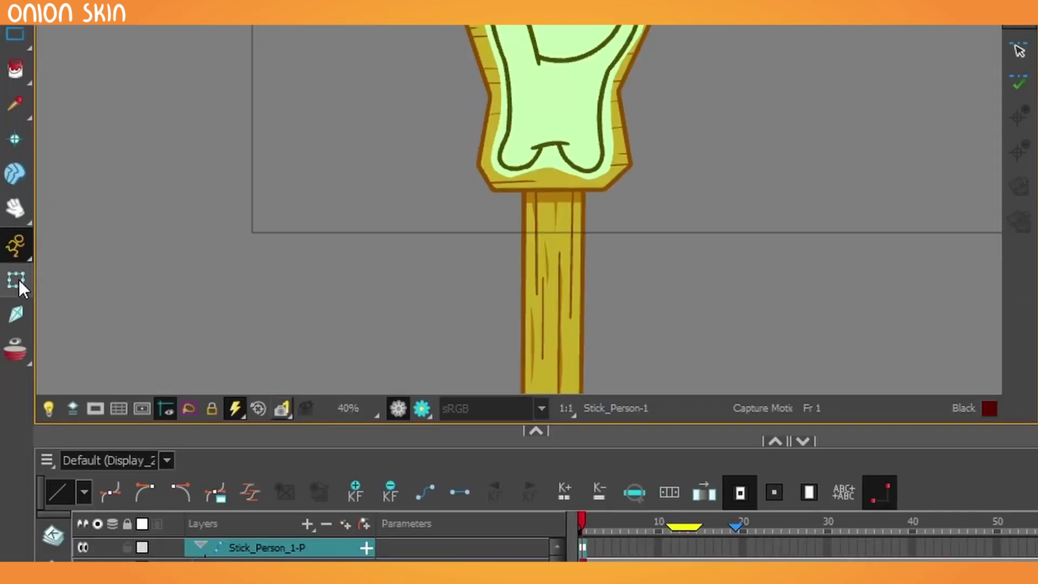
With the Translate tool, place Stick_Person_1-P below the camera frame at frame 1 and raise it into view at frame 9.
{"action": "left_click", "coordinate": [19, 280]}
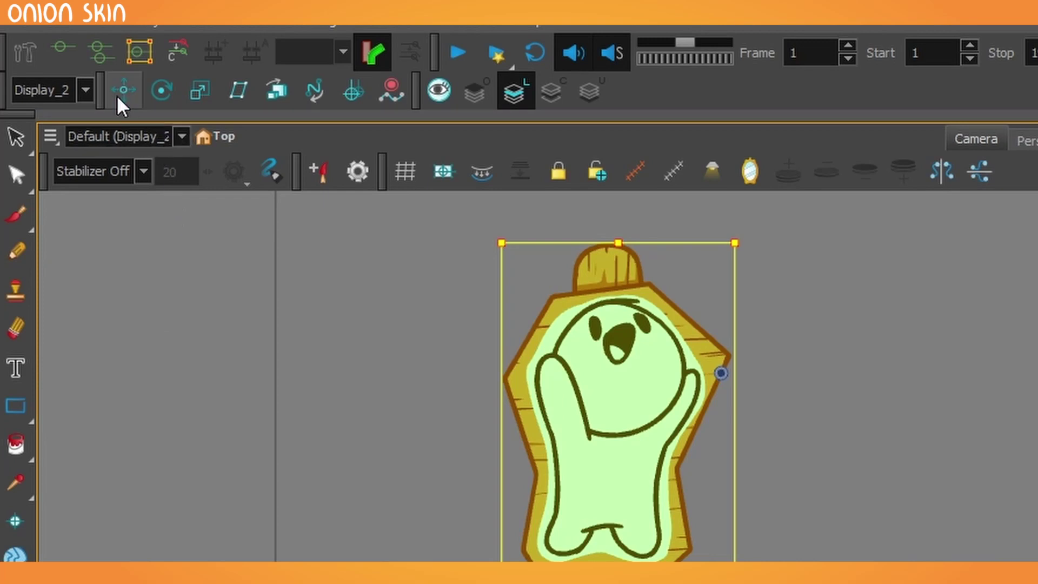
{"action": "left_click", "coordinate": [128, 87]}
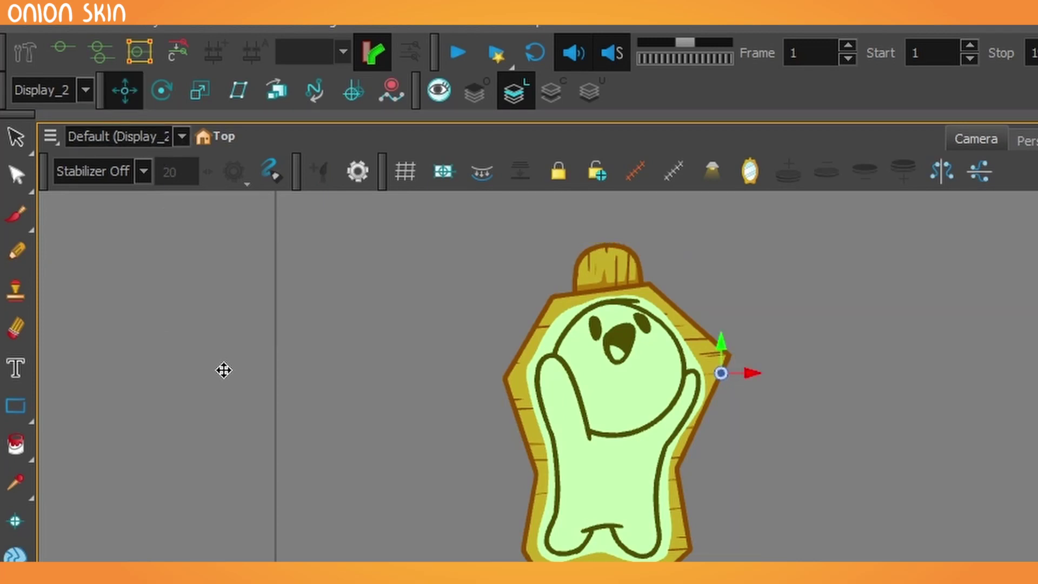
{"action": "left_click_drag", "start_coordinate": [251, 481], "coordinate": [281, 552]}
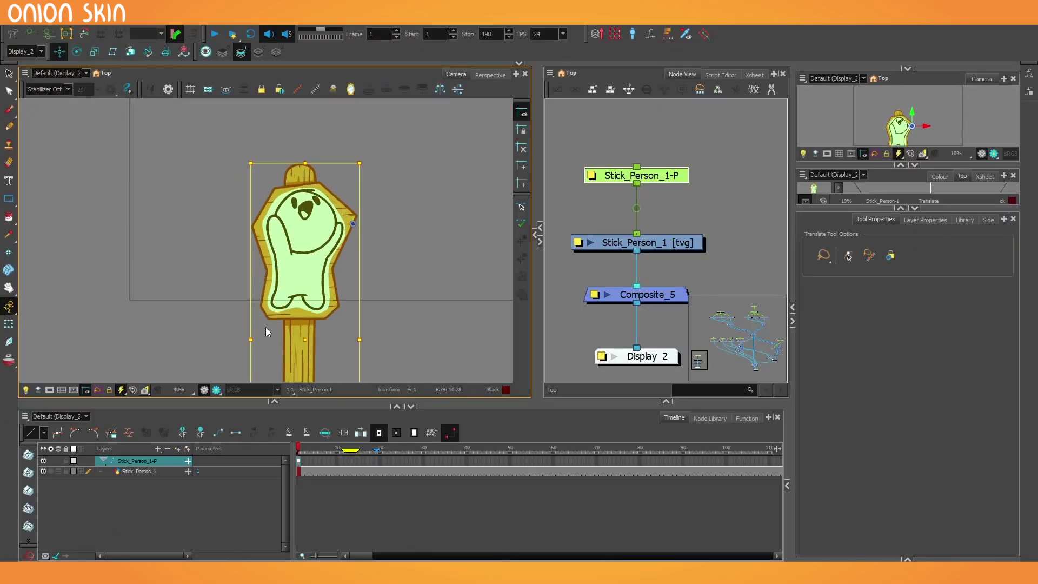
{"action": "key", "text": "ctrl+z"}
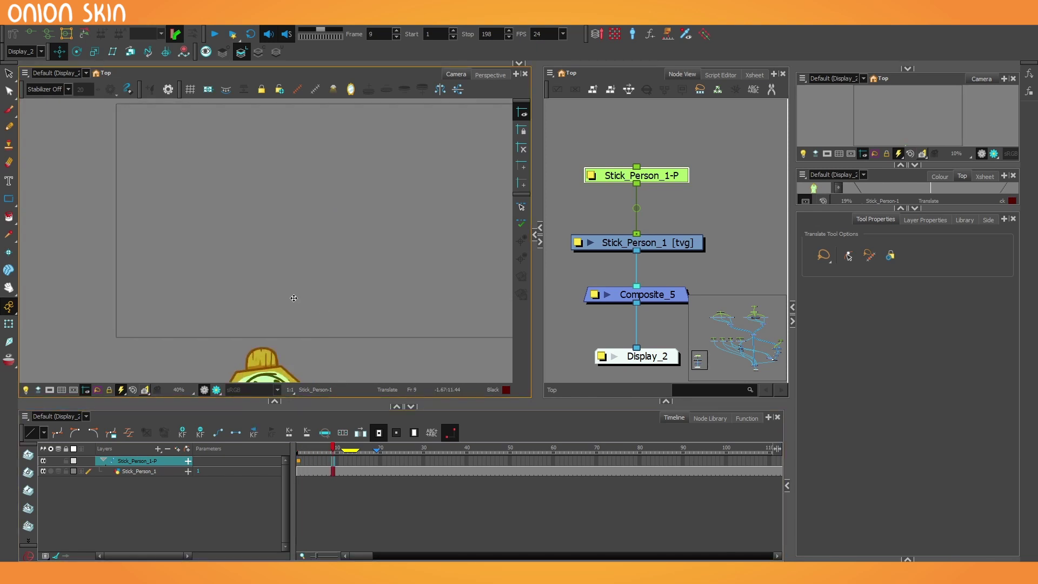
{"action": "left_click_drag", "start_coordinate": [292, 301], "coordinate": [289, 66]}
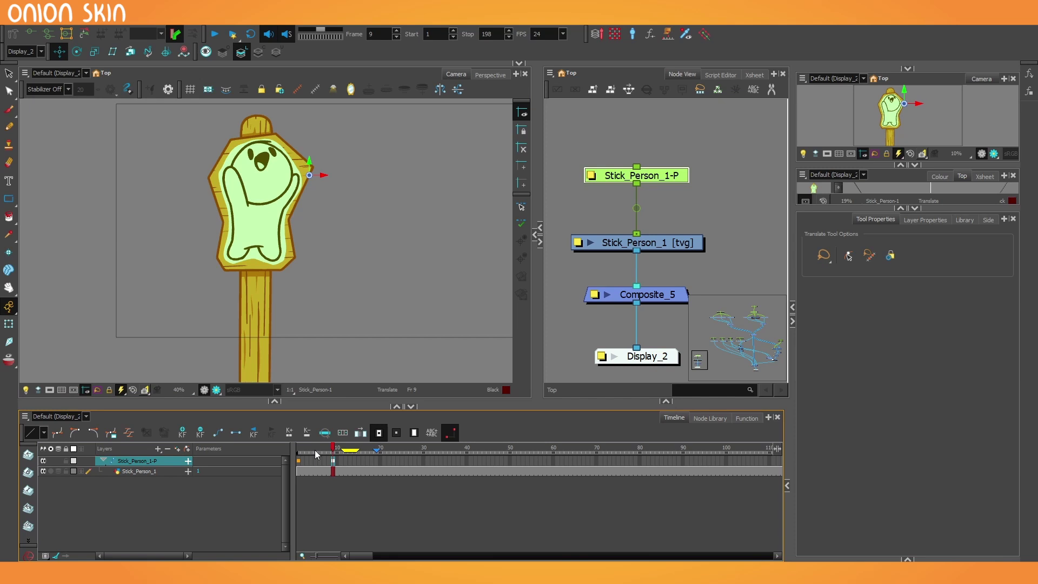
Keyframe small up-and-down position changes of the stick person at frames 13, 17, 22 and 25.
{"action": "left_click", "coordinate": [350, 449]}
{"action": "left_click_drag", "start_coordinate": [323, 291], "coordinate": [326, 342]}
{"action": "key", "text": "period"}
{"action": "key", "text": "period"}
{"action": "key", "text": "period"}
{"action": "key", "text": "period"}
{"action": "left_click_drag", "start_coordinate": [325, 342], "coordinate": [327, 325]}
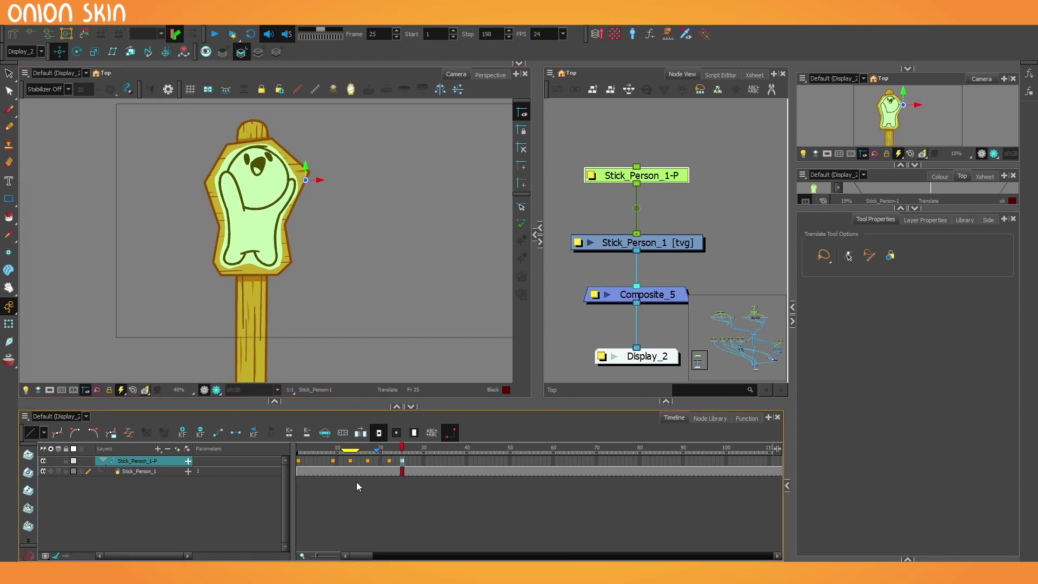
Convert the stick person's stop-motion keyframes to motion keyframes, including the one at the start of the timeline.
{"action": "left_click", "coordinate": [321, 461]}
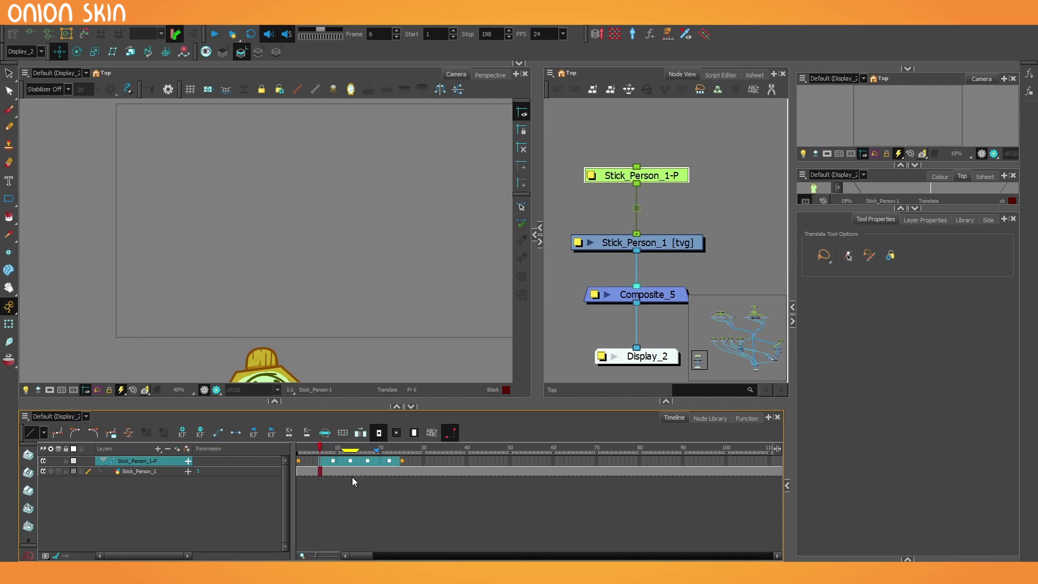
{"action": "left_click", "coordinate": [304, 462]}
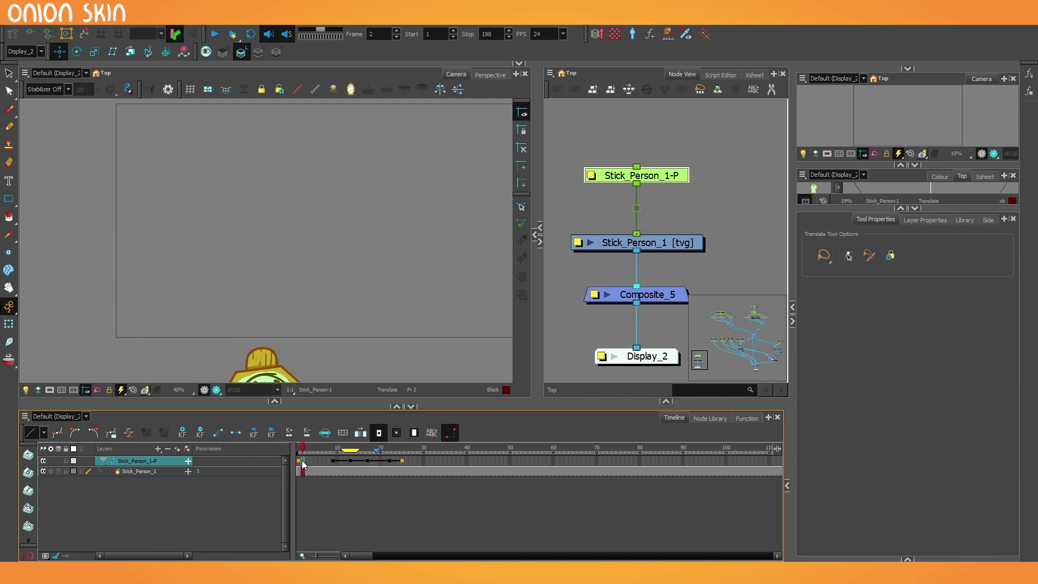
{"action": "key", "text": "ctrl+k"}
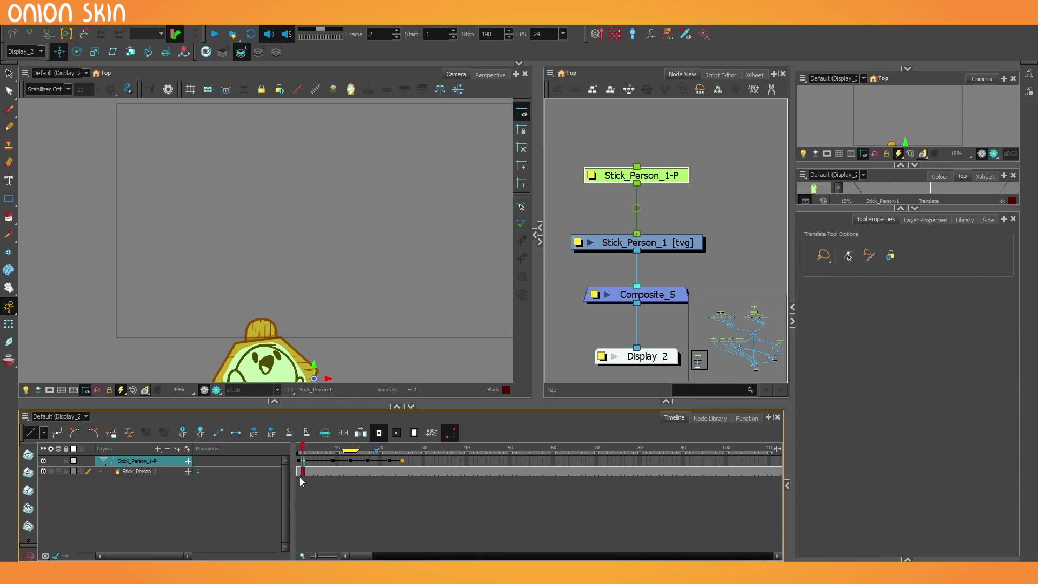
Play back the stick person's keyframed animation several times from frame 1.
{"action": "key", "text": "Return"}
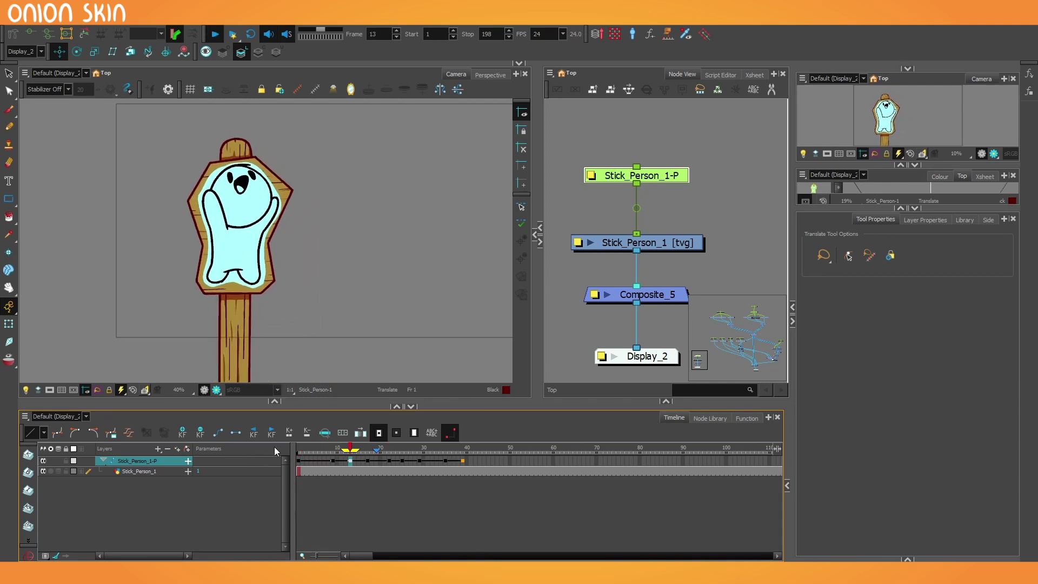
{"action": "key", "text": "shift+comma"}
{"action": "key", "text": "Return"}
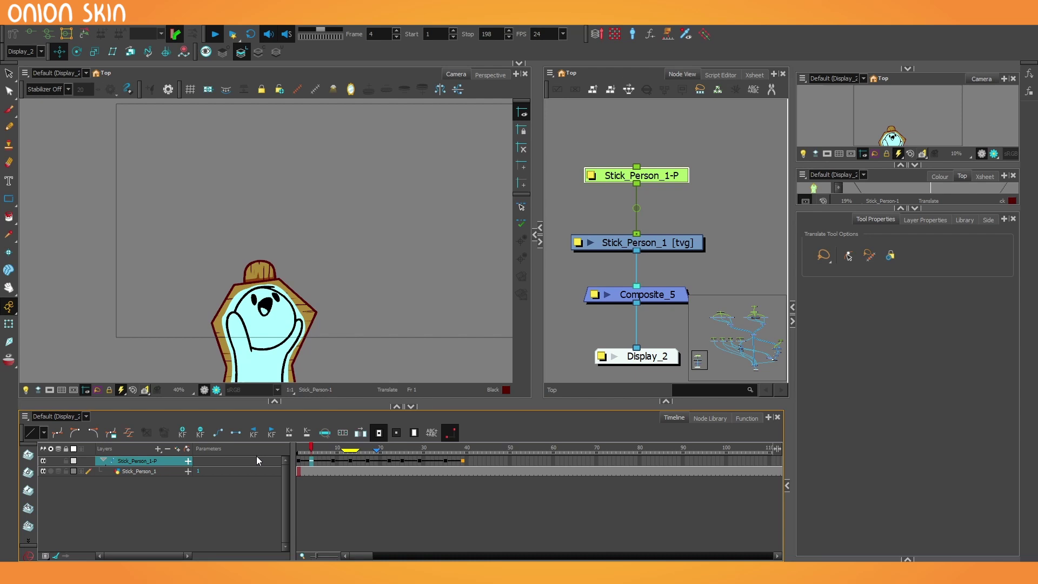
{"action": "key", "text": "shift+comma"}
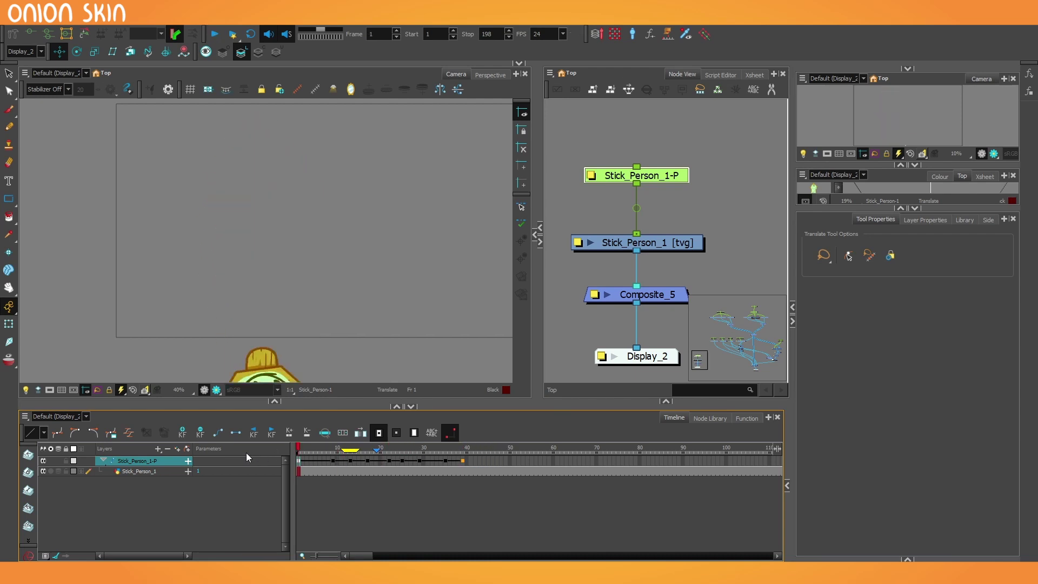
{"action": "key", "text": "Return"}
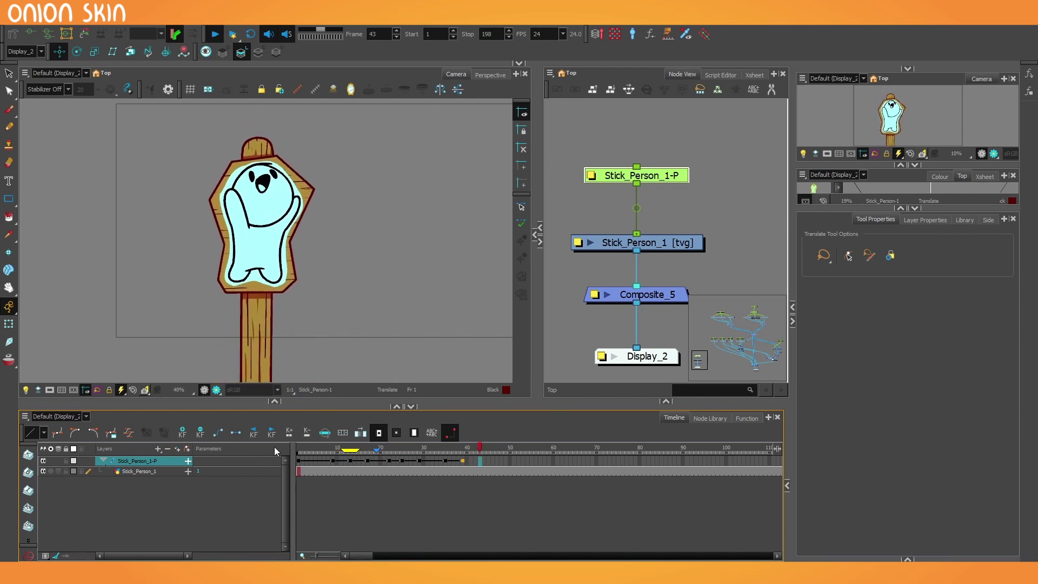
{"action": "key", "text": "Return"}
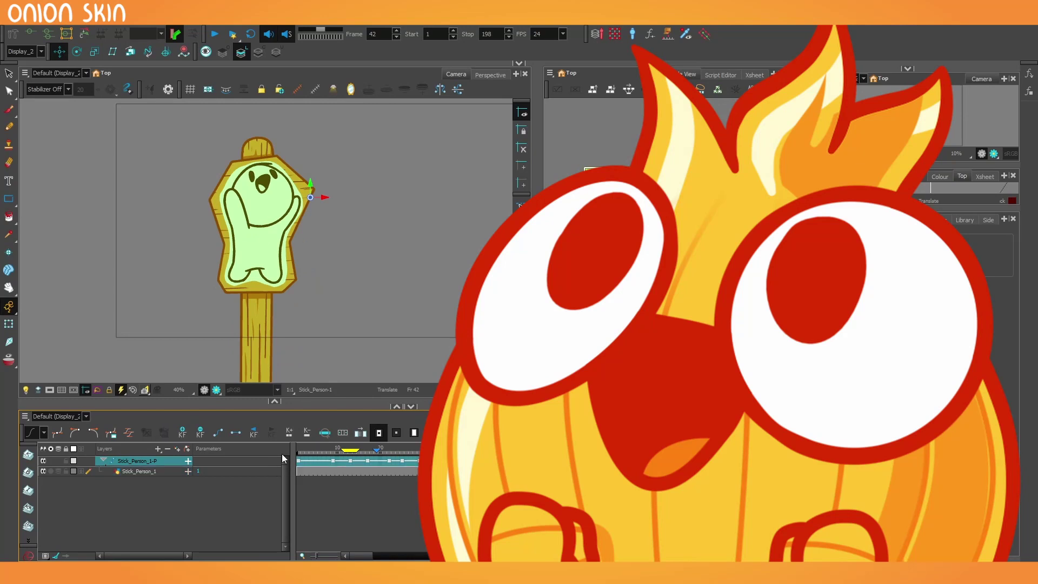
Delete all keyframes from Stick_Person_1-P and return to frame 1.
{"action": "left_click", "coordinate": [196, 434]}
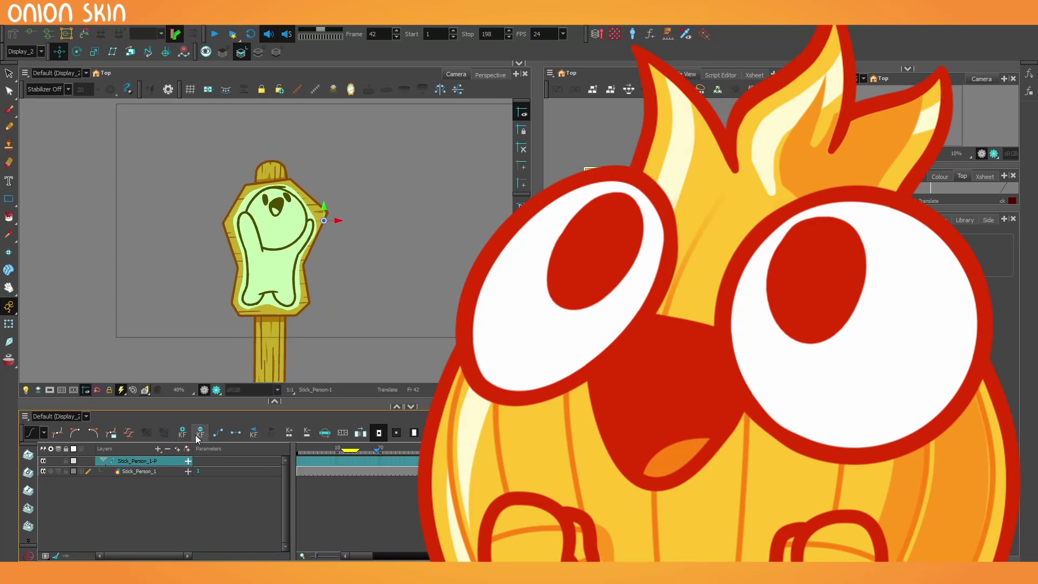
{"action": "left_click", "coordinate": [298, 462]}
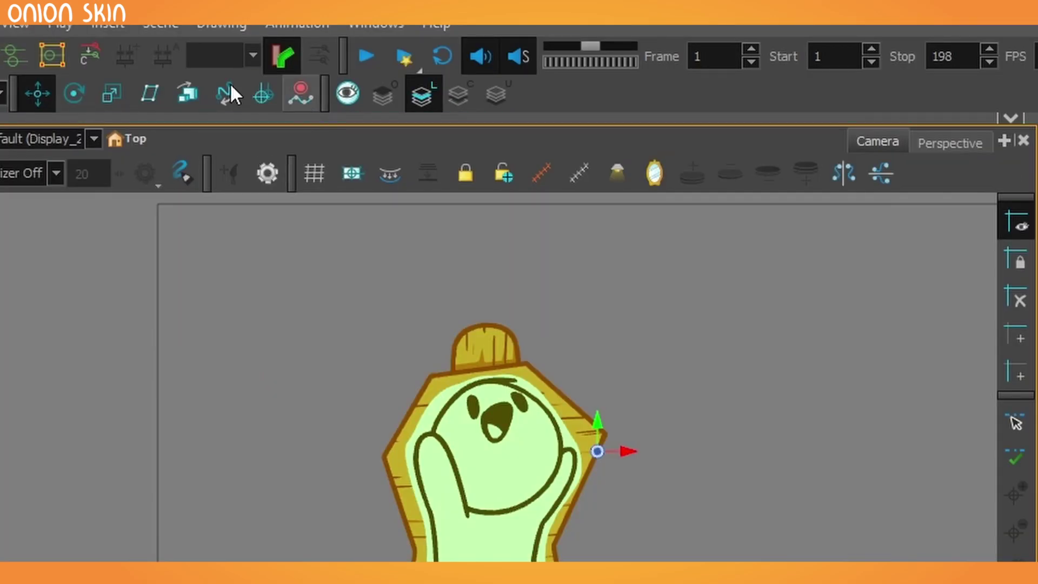
Choose the Advanced Animation toolbar and activate its Capture Motion tool for Stick_Person_1-P.
{"action": "right_click", "coordinate": [228, 96]}
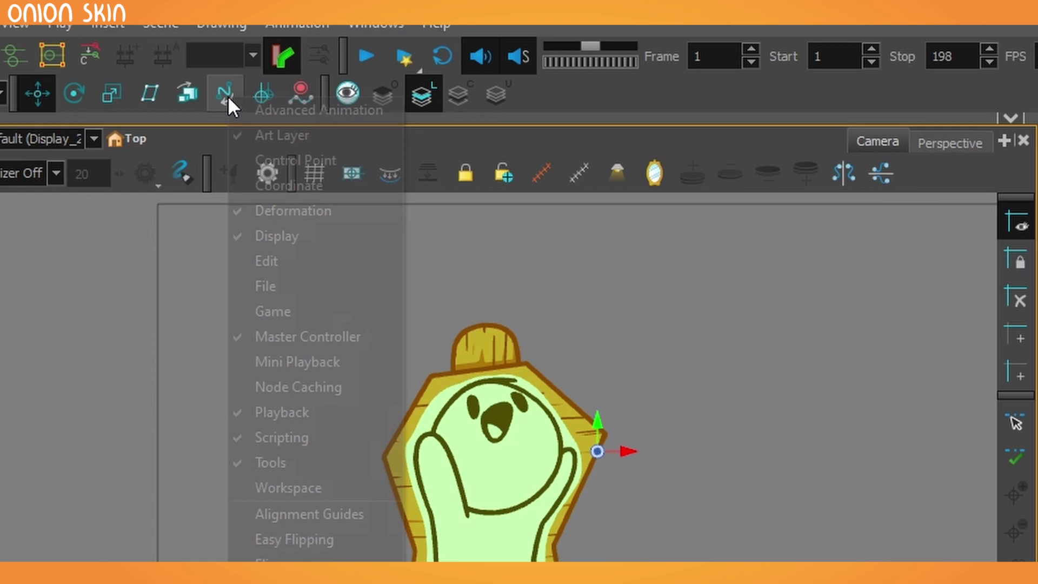
{"action": "left_click", "coordinate": [319, 110]}
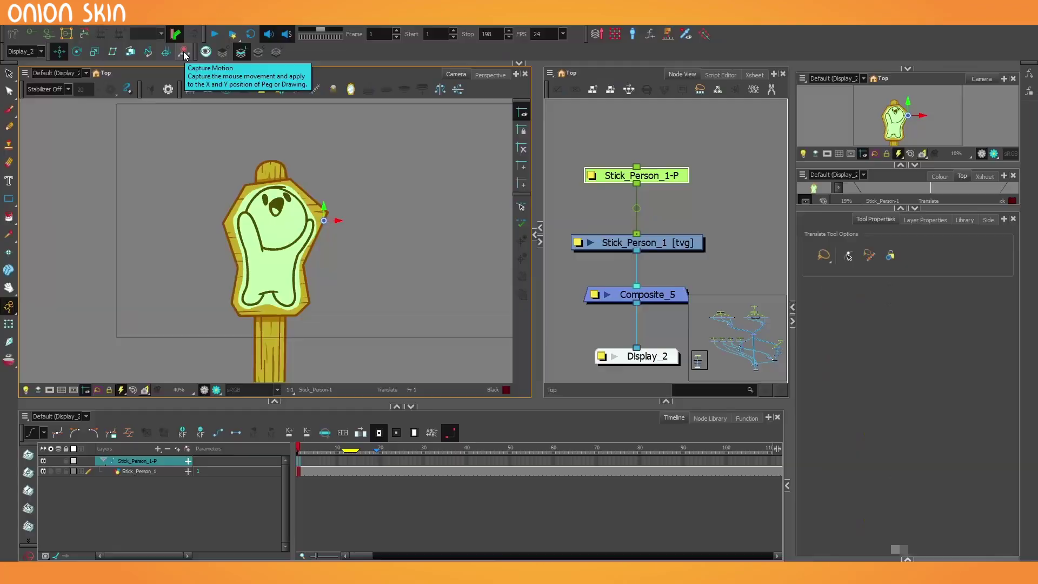
{"action": "left_click", "coordinate": [286, 164]}
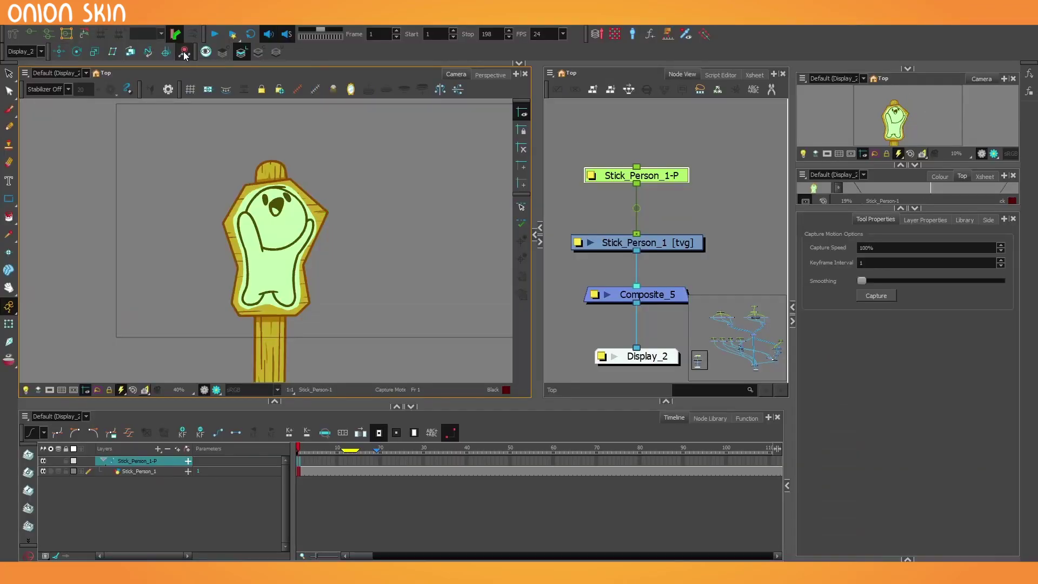
{"action": "left_click", "coordinate": [868, 211]}
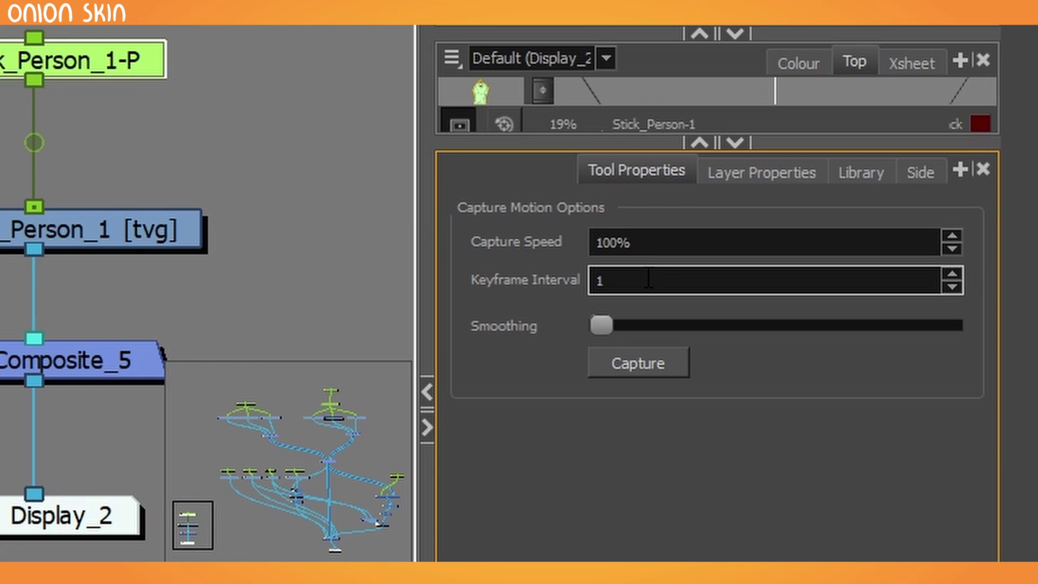
Capture a horizontal motion for the stick person at 100% capture speed with a keyframe interval of 1.
{"action": "left_click", "coordinate": [616, 282]}
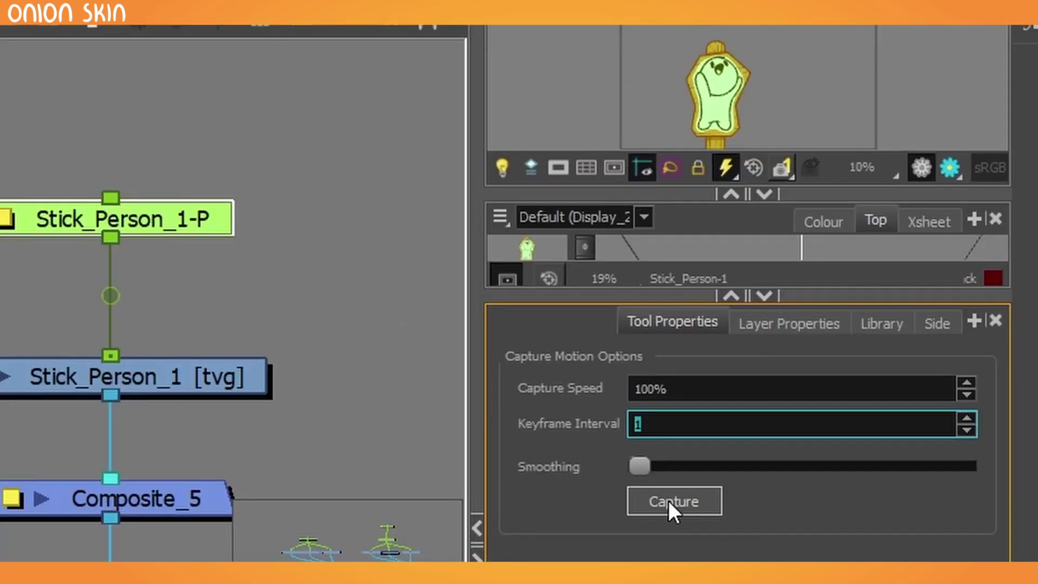
{"action": "left_click", "coordinate": [669, 500]}
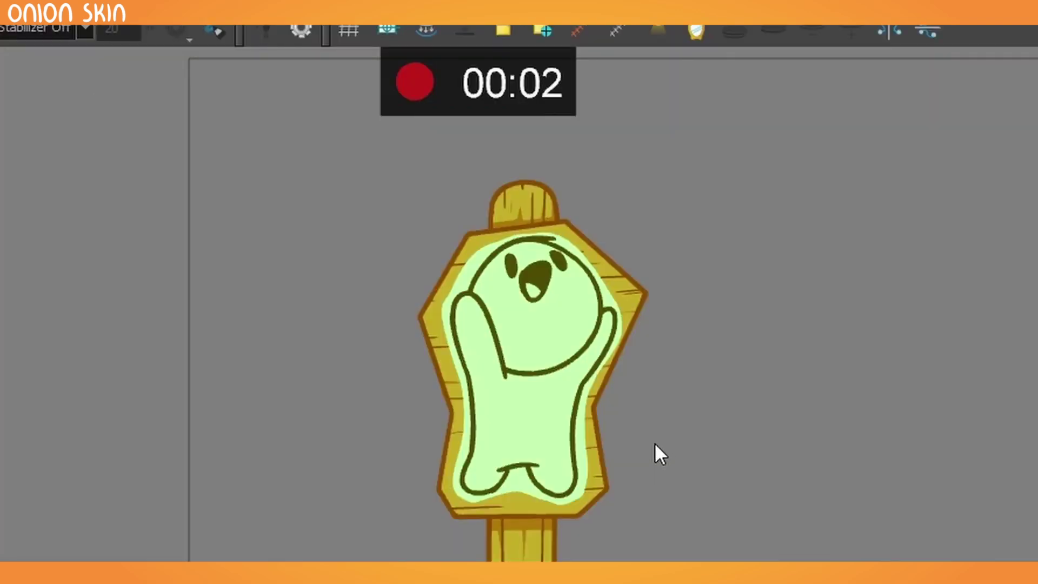
{"action": "mouse_move", "coordinate": [651, 417]}
{"action": "left_mouse_down"}
{"action": "mouse_move", "coordinate": [668, 430]}
{"action": "mouse_move", "coordinate": [664, 423]}
{"action": "mouse_move", "coordinate": [780, 410]}
{"action": "left_mouse_up"}
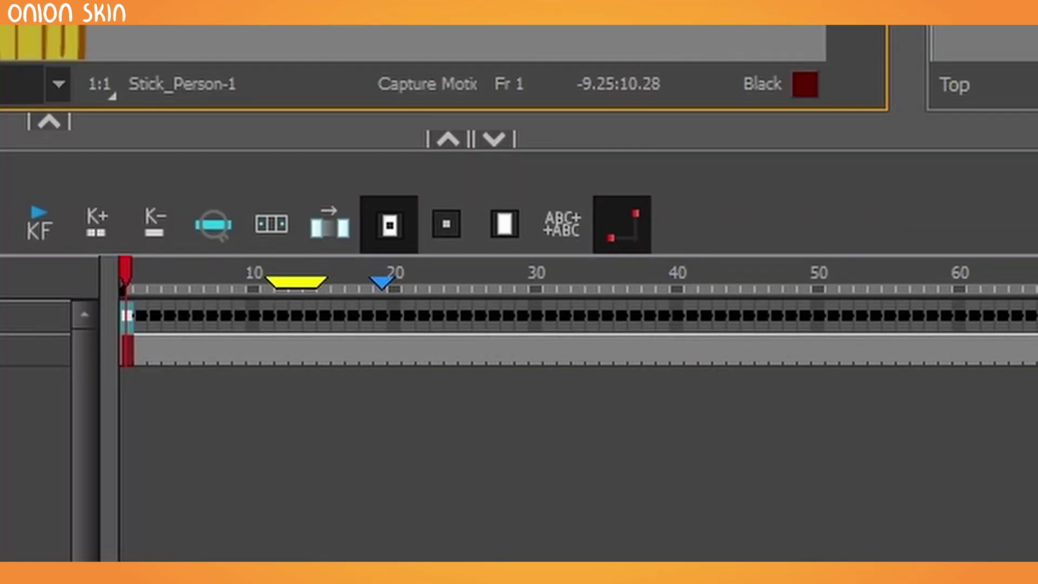
{"action": "left_click", "coordinate": [220, 398]}
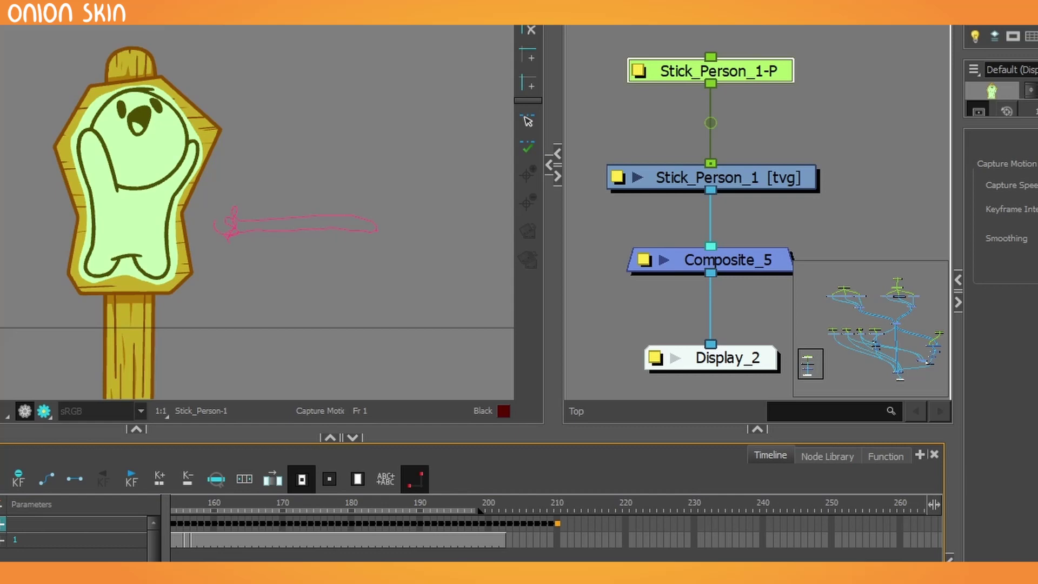
Review the captured motion keyframes along the timeline and save the scene.
{"action": "key", "text": "shift+Return"}
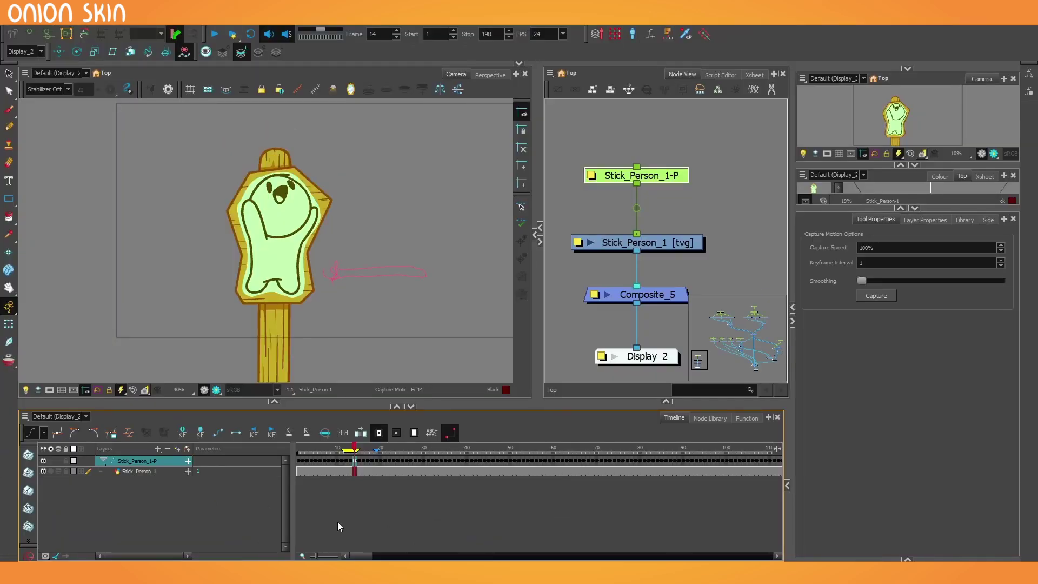
{"action": "left_click_drag", "start_coordinate": [791, 493], "coordinate": [890, 484]}
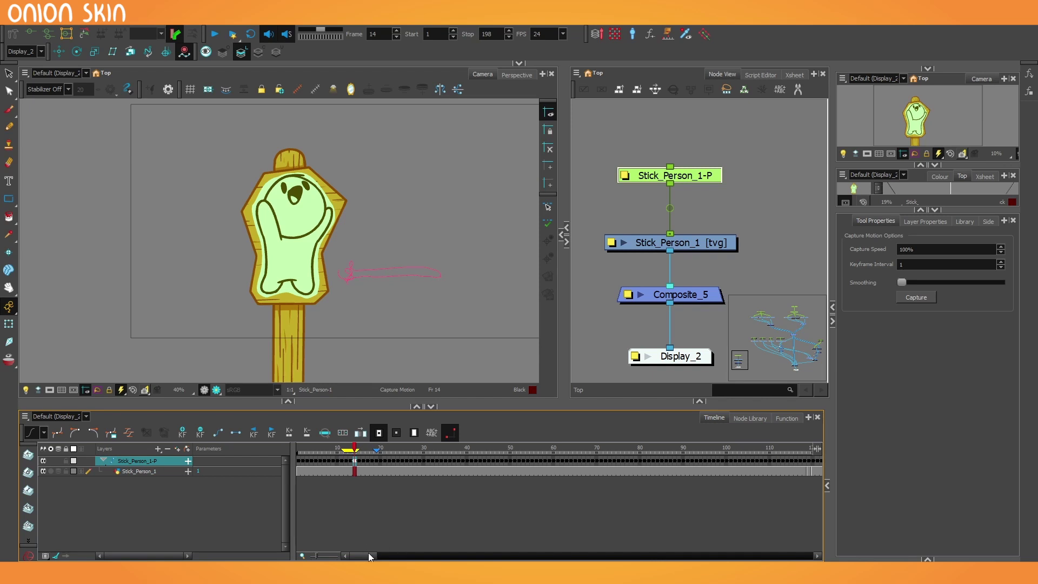
{"action": "left_click_drag", "start_coordinate": [366, 558], "coordinate": [388, 557]}
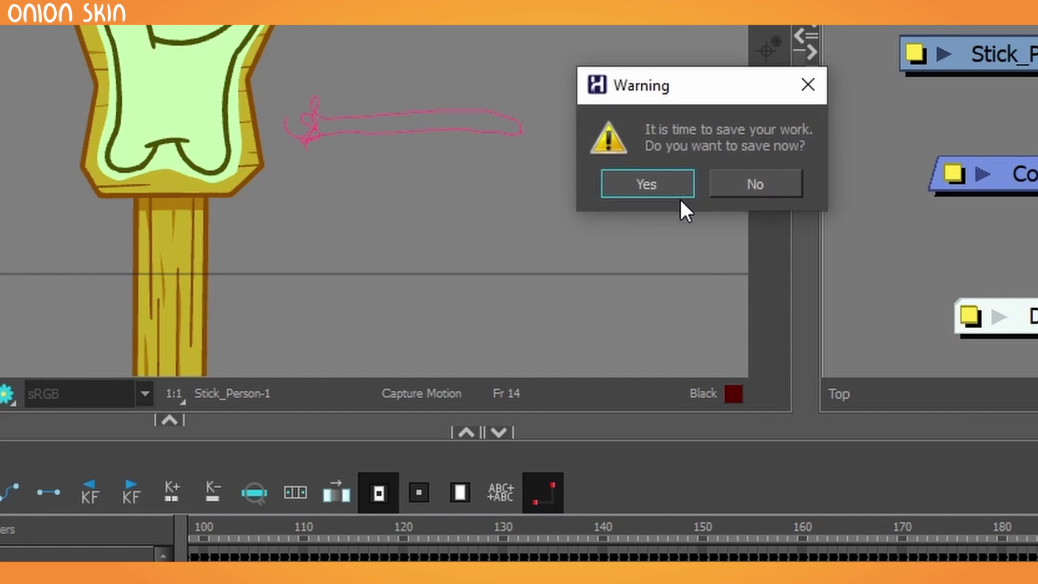
{"action": "left_click", "coordinate": [676, 189]}
{"action": "mouse_move", "coordinate": [353, 535]}
{"action": "left_mouse_down"}
{"action": "mouse_move", "coordinate": [396, 553]}
{"action": "mouse_move", "coordinate": [379, 529]}
{"action": "mouse_move", "coordinate": [508, 533]}
{"action": "left_mouse_up"}
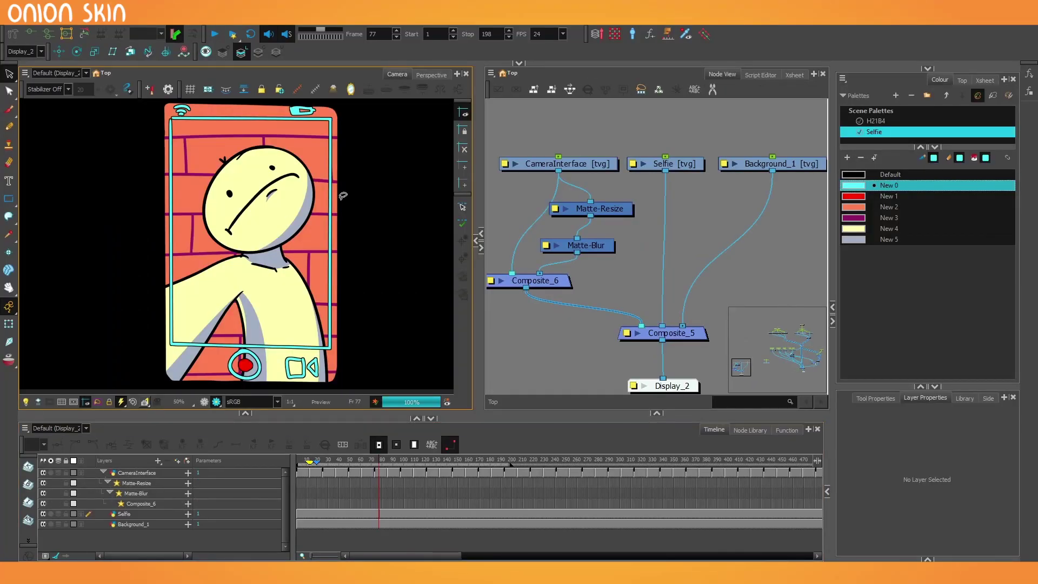
Disable and re-enable the CameraInterface and Selfie nodes in turn to check their artwork, and select Background_1.
{"action": "left_click", "coordinate": [588, 164]}
{"action": "key", "text": "d"}
{"action": "key", "text": "a"}
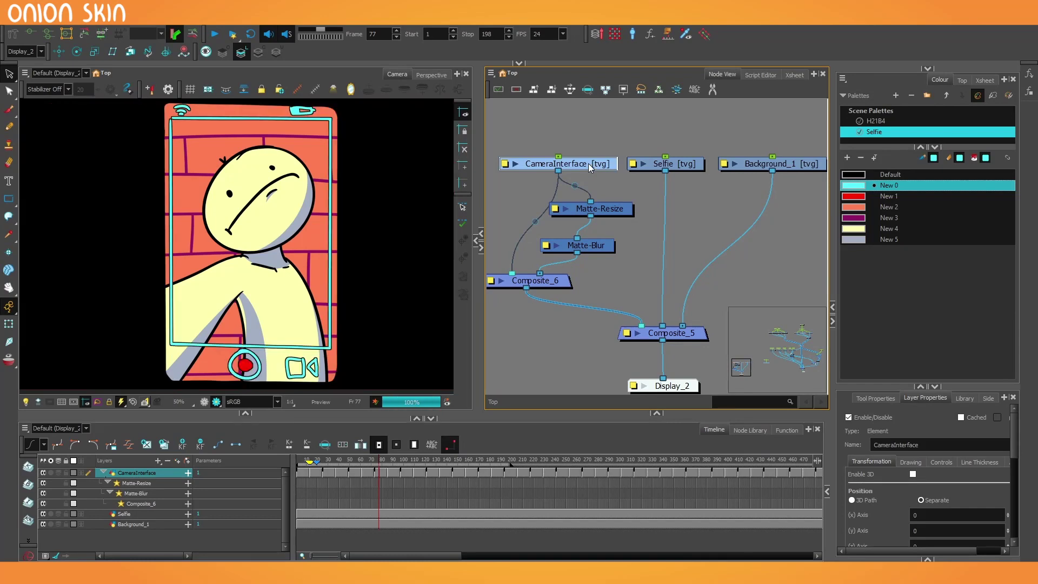
{"action": "left_click", "coordinate": [697, 167]}
{"action": "key", "text": "d"}
{"action": "key", "text": "a"}
{"action": "left_click", "coordinate": [751, 165]}
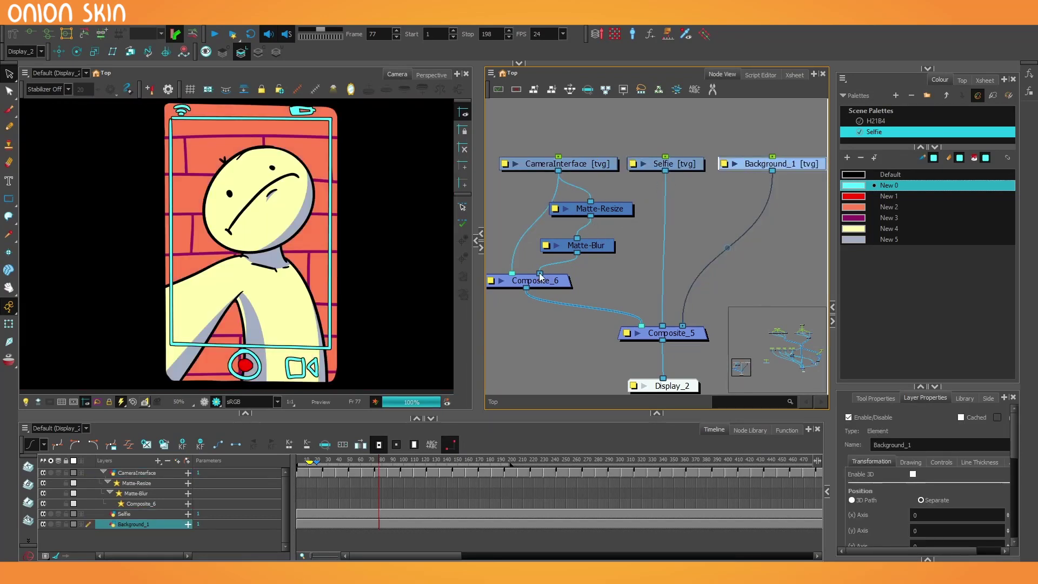
Detach the Matte-Blur connection from Composite_6 and undo the change.
{"action": "left_click_drag", "start_coordinate": [540, 274], "coordinate": [595, 292]}
{"action": "key", "text": "ctrl+z"}
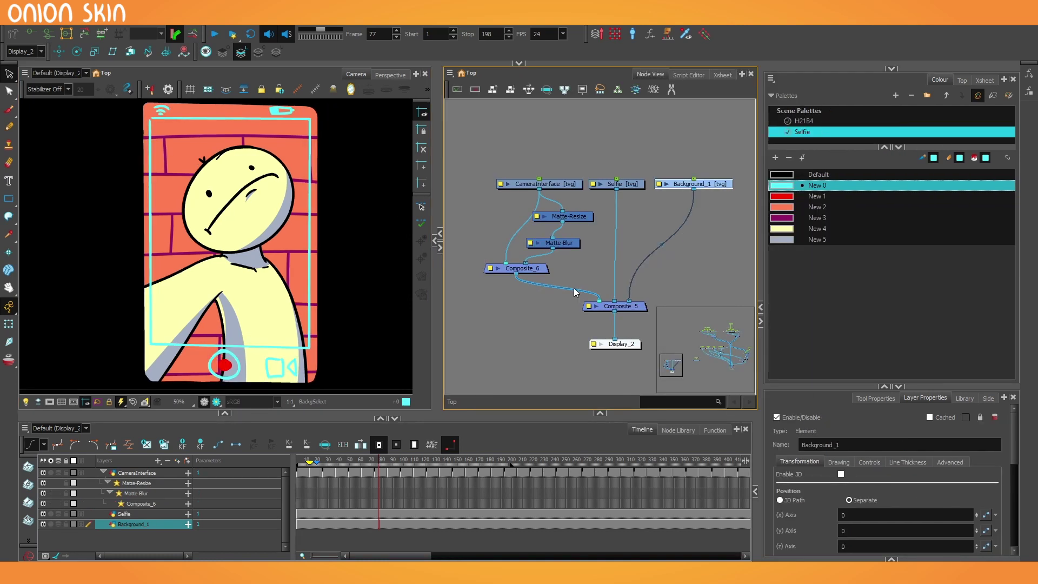
Add a parent peg to each of the CameraInterface, Selfie and Background_1 drawing nodes.
{"action": "scroll", "coordinate": [573, 287], "scroll_direction": "down", "scroll_amount": 1}
{"action": "left_click_drag", "start_coordinate": [531, 175], "coordinate": [657, 205]}
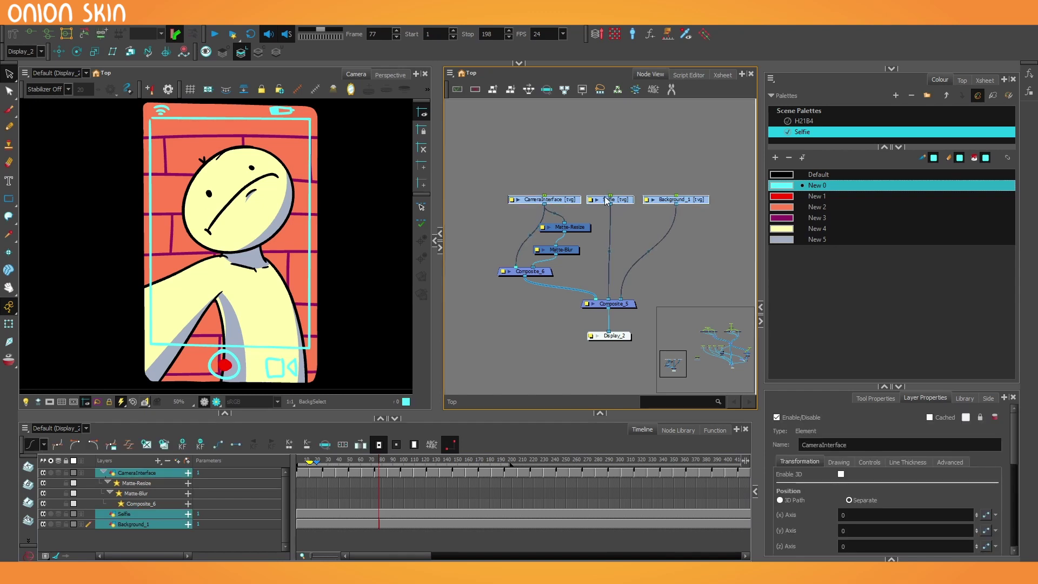
{"action": "key", "text": "ctrl+p"}
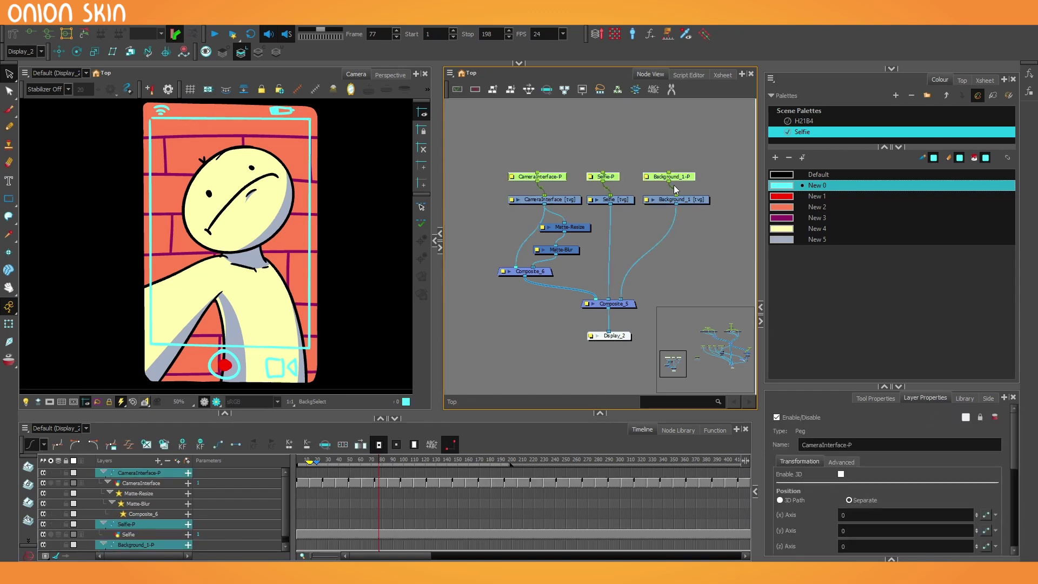
Add a Camera node beside the CameraInterface nodes and connect it under the CameraInterface-P peg.
{"action": "left_click", "coordinate": [626, 238]}
{"action": "key", "text": "Tab"}
{"action": "type", "text": "cam"}
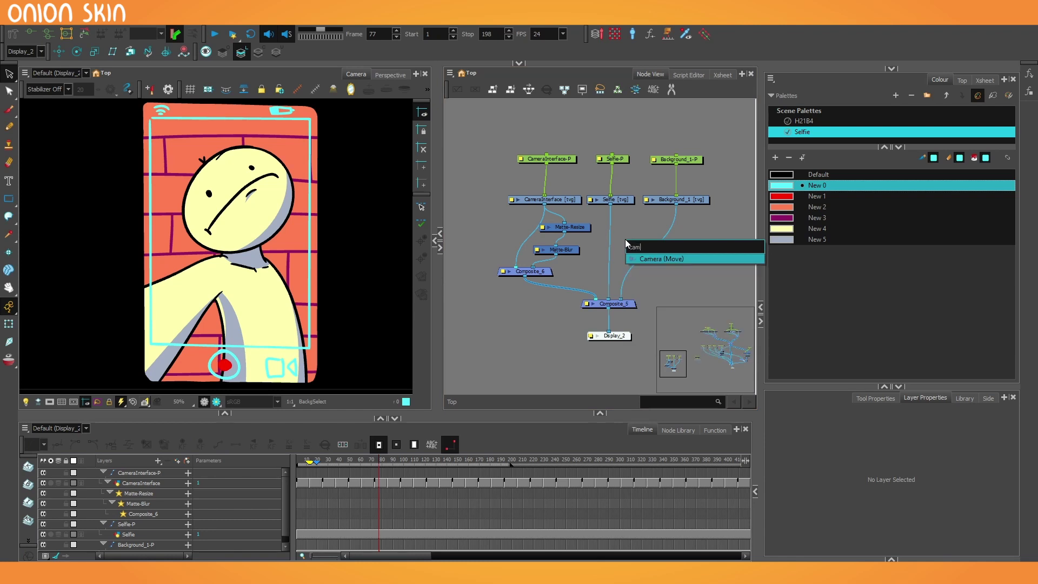
{"action": "left_click", "coordinate": [662, 259]}
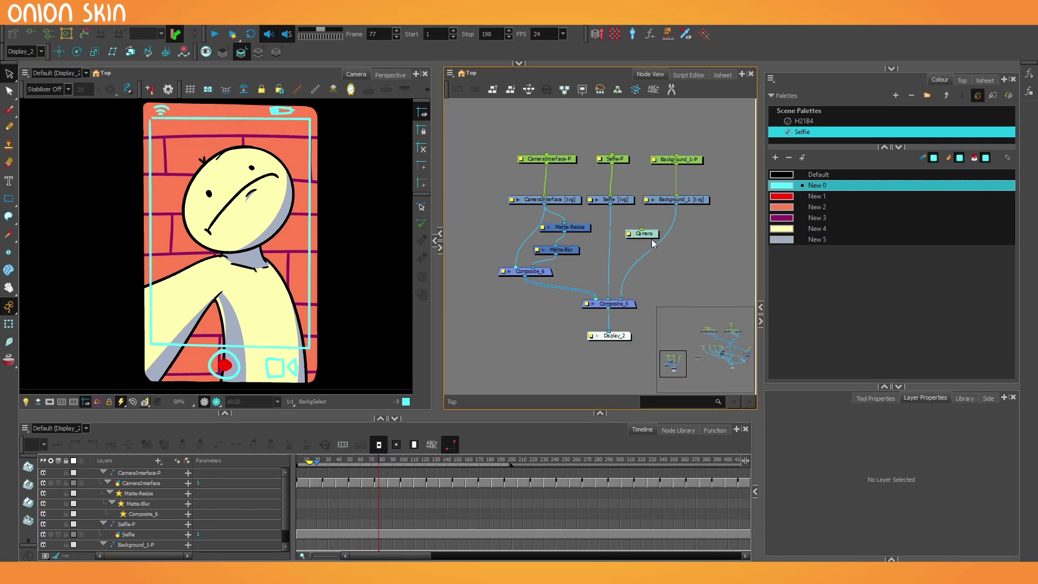
{"action": "left_click_drag", "start_coordinate": [649, 235], "coordinate": [509, 216]}
{"action": "scroll", "coordinate": [519, 198], "scroll_direction": "up", "scroll_amount": 3}
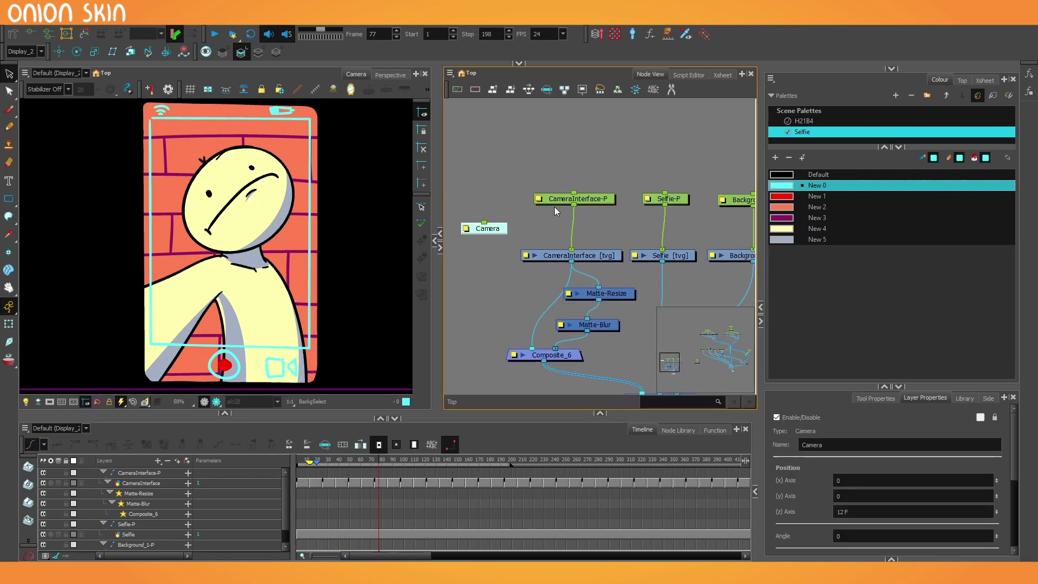
{"action": "left_click_drag", "start_coordinate": [575, 206], "coordinate": [485, 222]}
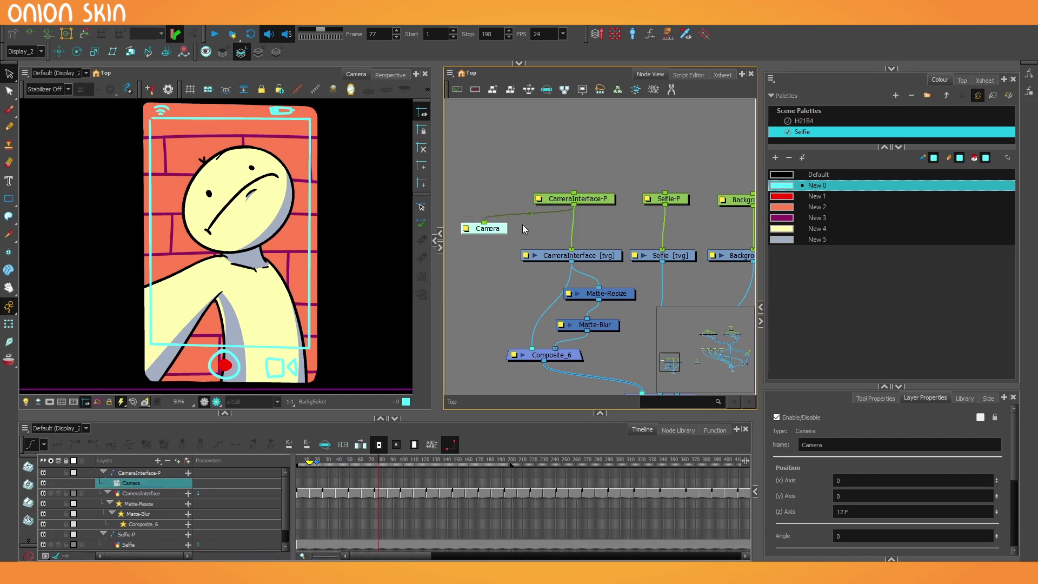
Test-move the CameraInterface-P peg slightly with the Translate tool and undo the move.
{"action": "left_click", "coordinate": [613, 198]}
{"action": "left_click", "coordinate": [59, 52]}
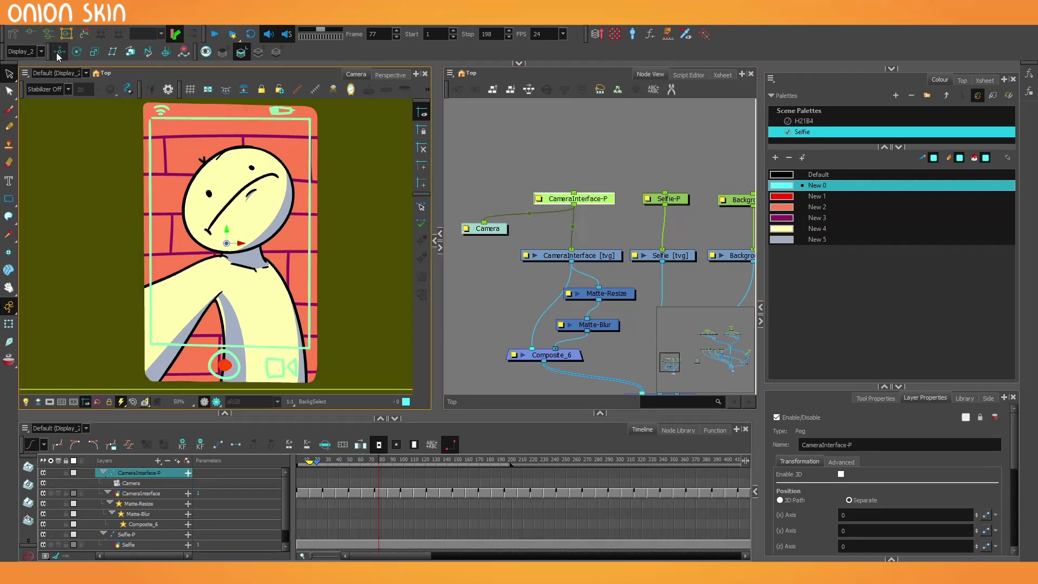
{"action": "mouse_move", "coordinate": [205, 236]}
{"action": "left_mouse_down"}
{"action": "mouse_move", "coordinate": [206, 215]}
{"action": "mouse_move", "coordinate": [298, 235]}
{"action": "mouse_move", "coordinate": [124, 208]}
{"action": "mouse_move", "coordinate": [278, 250]}
{"action": "mouse_move", "coordinate": [207, 239]}
{"action": "mouse_move", "coordinate": [231, 246]}
{"action": "mouse_move", "coordinate": [225, 239]}
{"action": "left_mouse_up"}
{"action": "key", "text": "ctrl+z"}
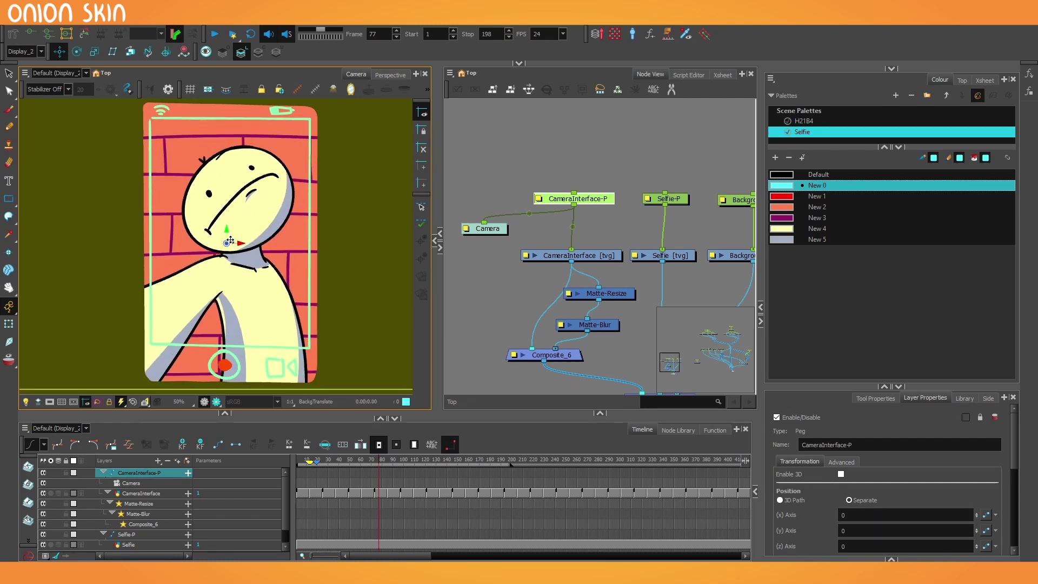
Try pushing the Background_1-P peg back in depth with Translate in the Top view and test-move the CameraInterface-P peg.
{"action": "scroll", "coordinate": [599, 178], "scroll_direction": "down", "scroll_amount": 2}
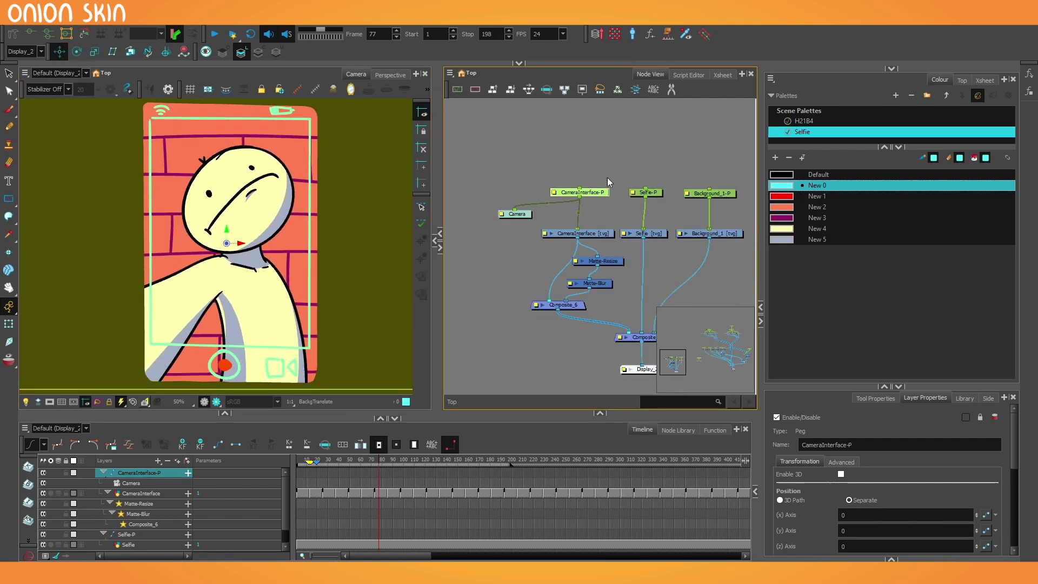
{"action": "left_click", "coordinate": [962, 80]}
{"action": "left_click", "coordinate": [709, 193]}
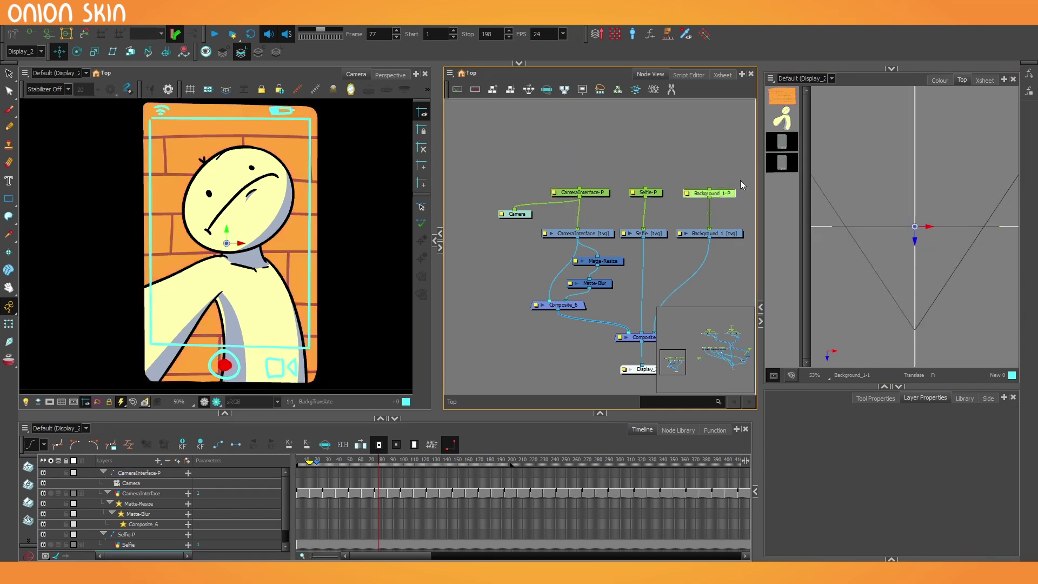
{"action": "left_click_drag", "start_coordinate": [933, 309], "coordinate": [926, 180]}
{"action": "left_click", "coordinate": [561, 192]}
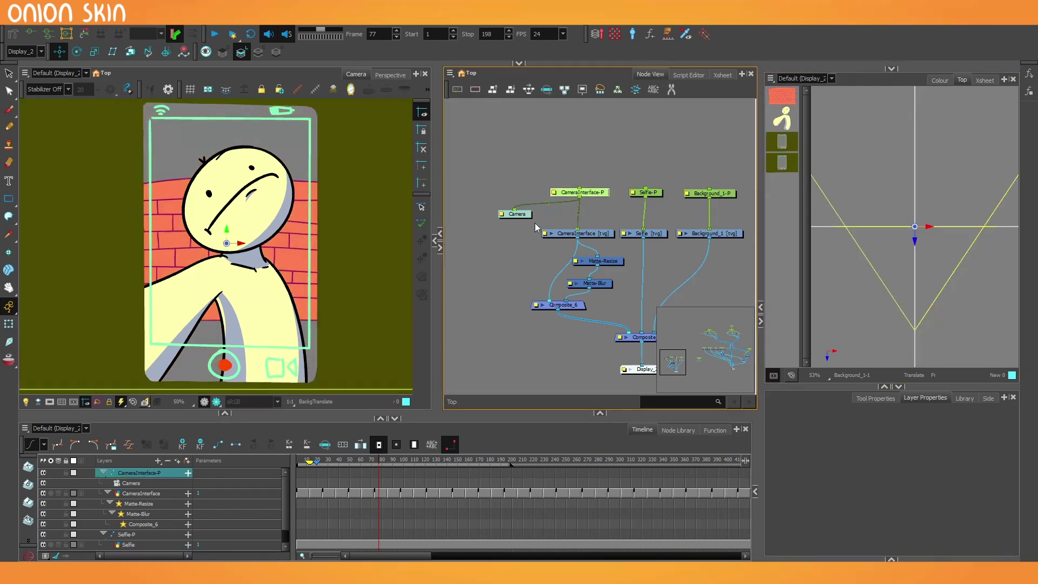
{"action": "left_click_drag", "start_coordinate": [333, 256], "coordinate": [339, 278]}
{"action": "left_click", "coordinate": [340, 279]}
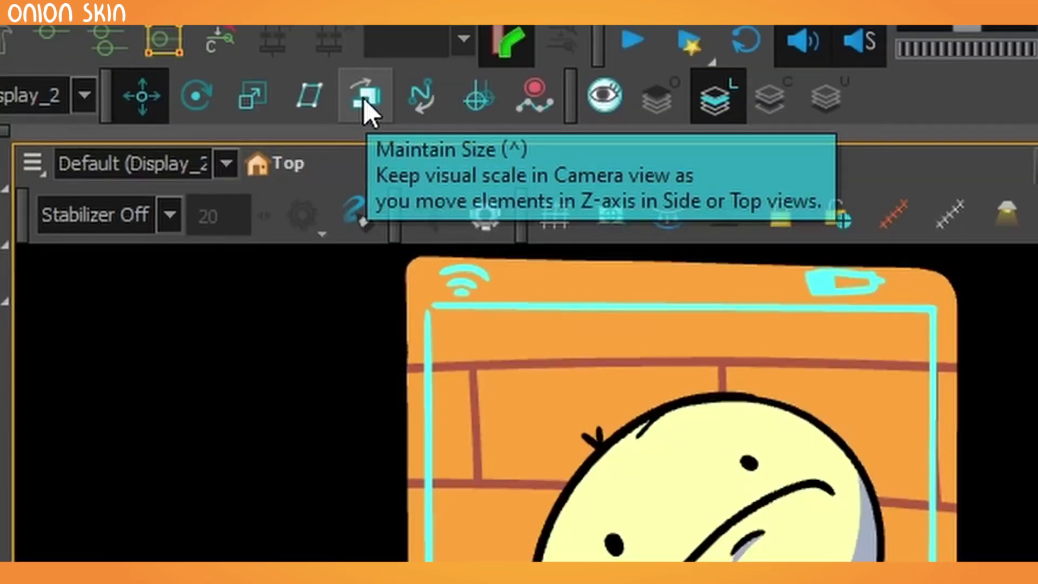
Push the Background_1-P peg back in depth to about 11.75 B with Maintain Size, and test the parallax by translating CameraInterface-P.
{"action": "left_click", "coordinate": [130, 53]}
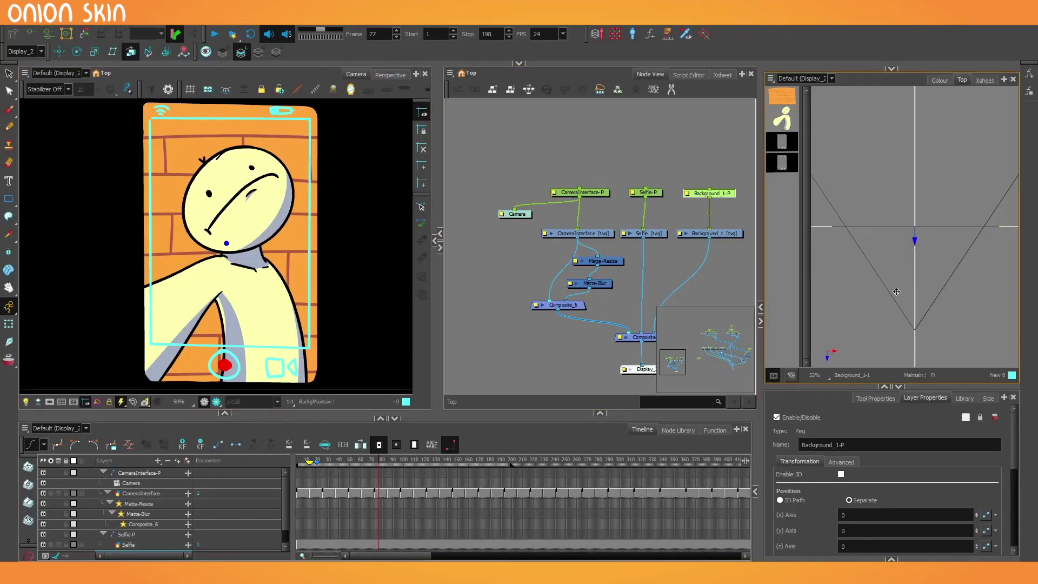
{"action": "left_click_drag", "start_coordinate": [896, 292], "coordinate": [899, 193]}
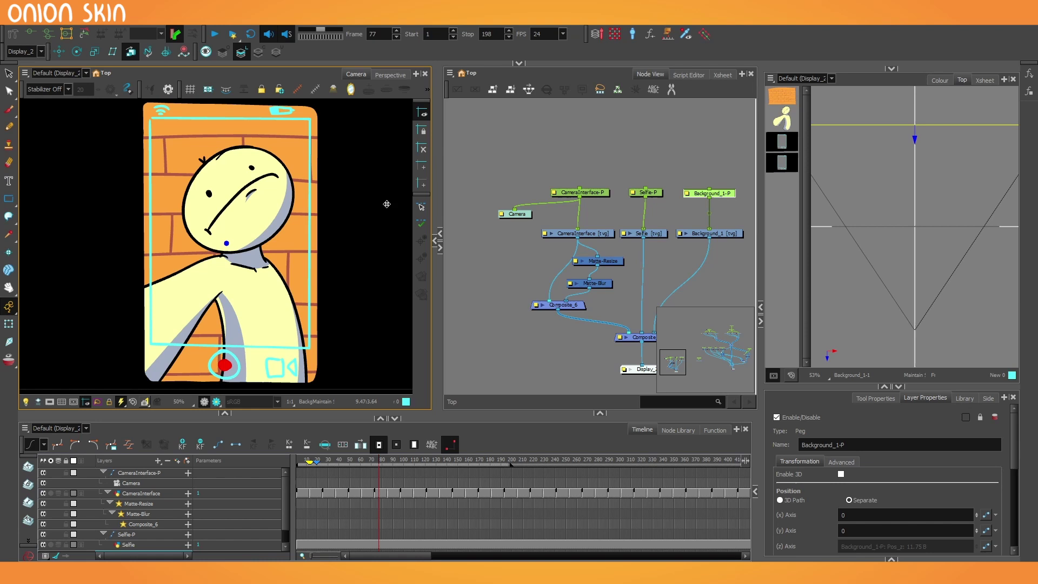
{"action": "left_click", "coordinate": [600, 198]}
{"action": "left_click", "coordinate": [598, 194]}
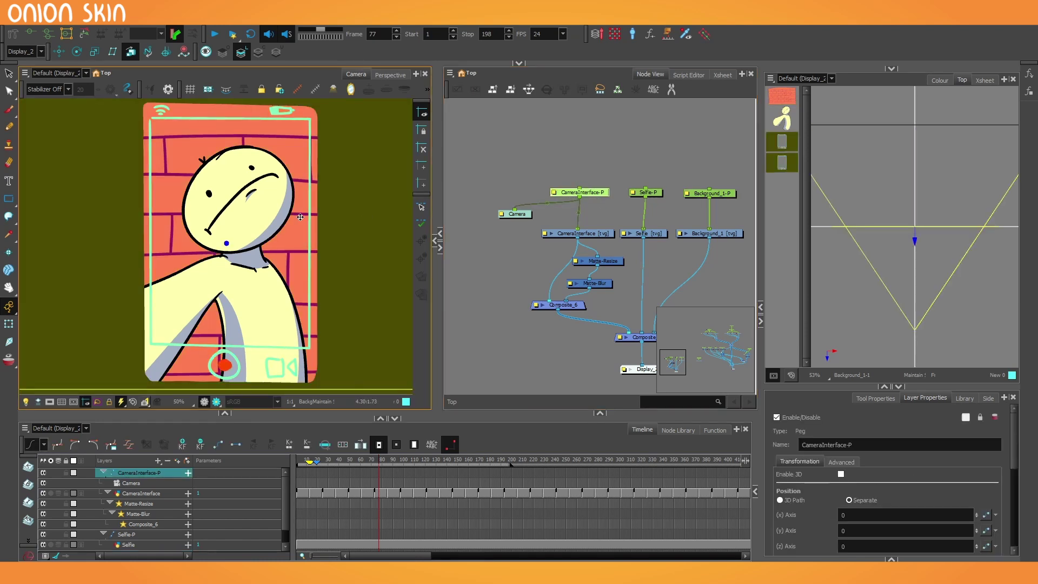
{"action": "left_click", "coordinate": [59, 51]}
{"action": "left_click_drag", "start_coordinate": [278, 231], "coordinate": [301, 262]}
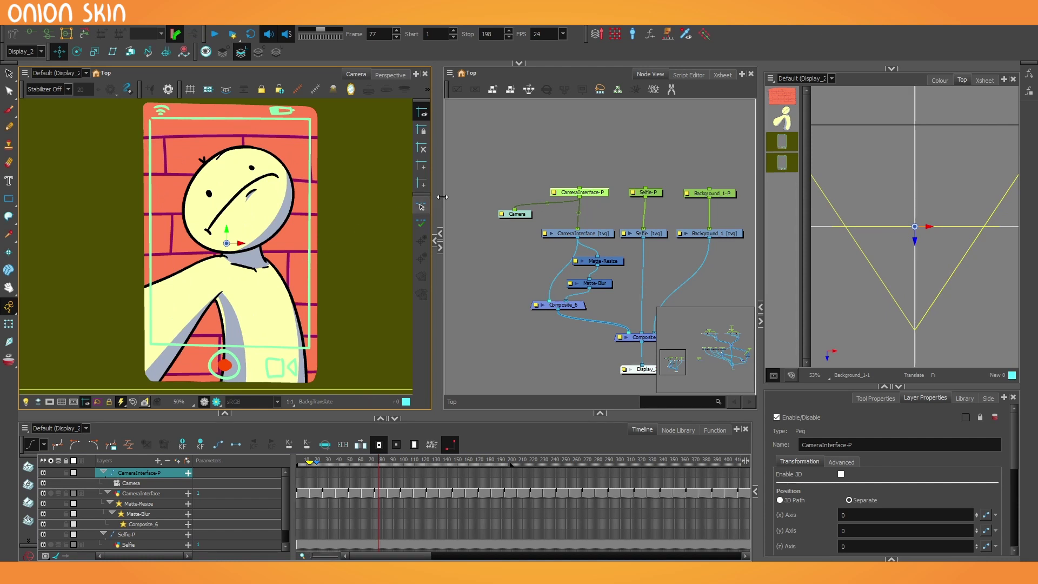
Activate the Capture Motion tool for the CameraInterface-P peg at frame 1 and bring up its options.
{"action": "scroll", "coordinate": [562, 195], "scroll_direction": "up", "scroll_amount": 2}
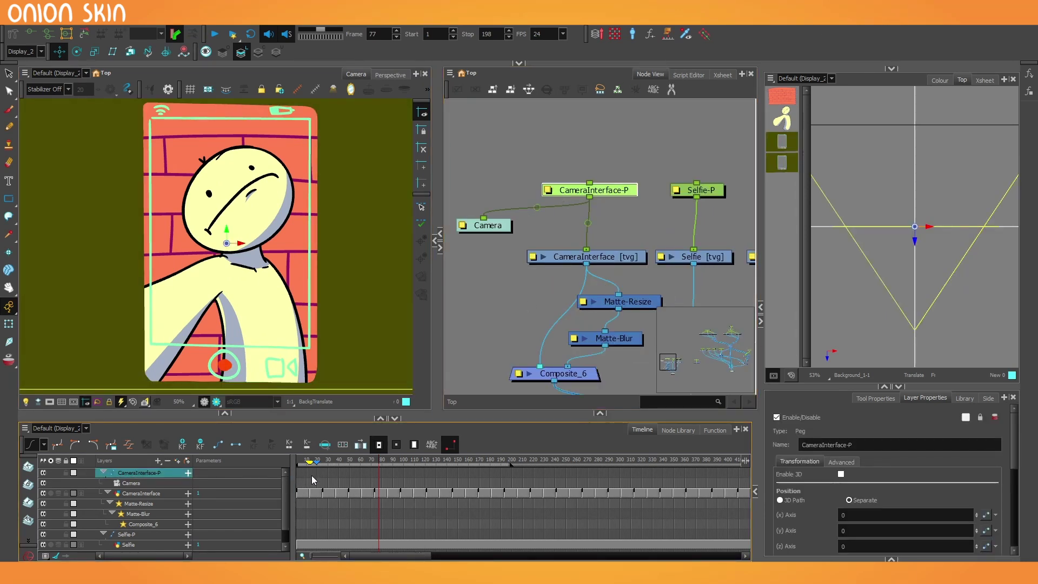
{"action": "key", "text": "2"}
{"action": "key", "text": "2"}
{"action": "key", "text": "shift+comma"}
{"action": "left_click", "coordinate": [184, 51]}
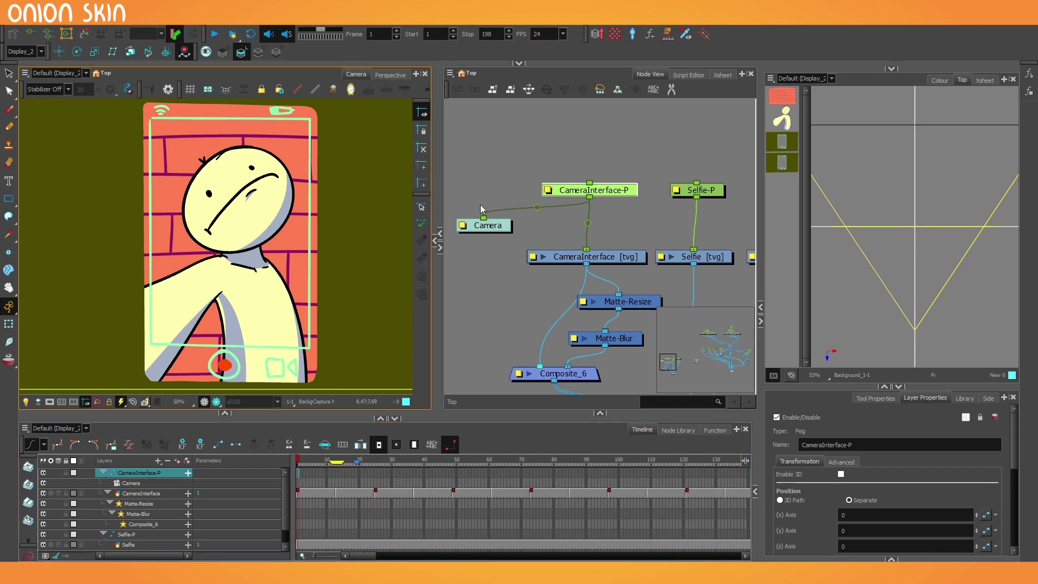
{"action": "left_click_drag", "start_coordinate": [844, 389], "coordinate": [844, 236]}
{"action": "left_click", "coordinate": [877, 246]}
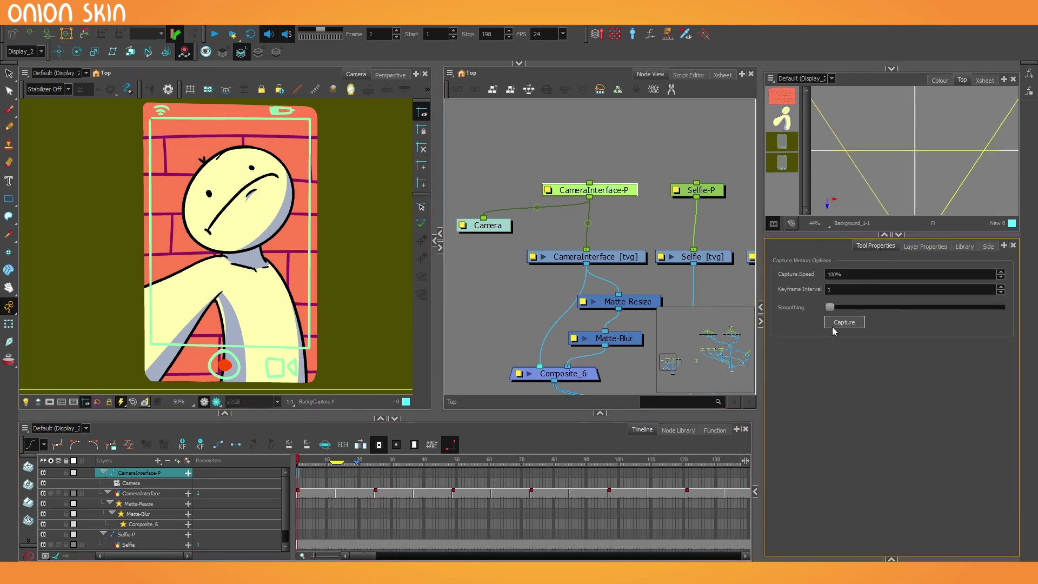
Capture a very small, shaky handheld motion on the CameraInterface-P peg at 100% capture speed with a keyframe interval of 1.
{"action": "left_click", "coordinate": [844, 323]}
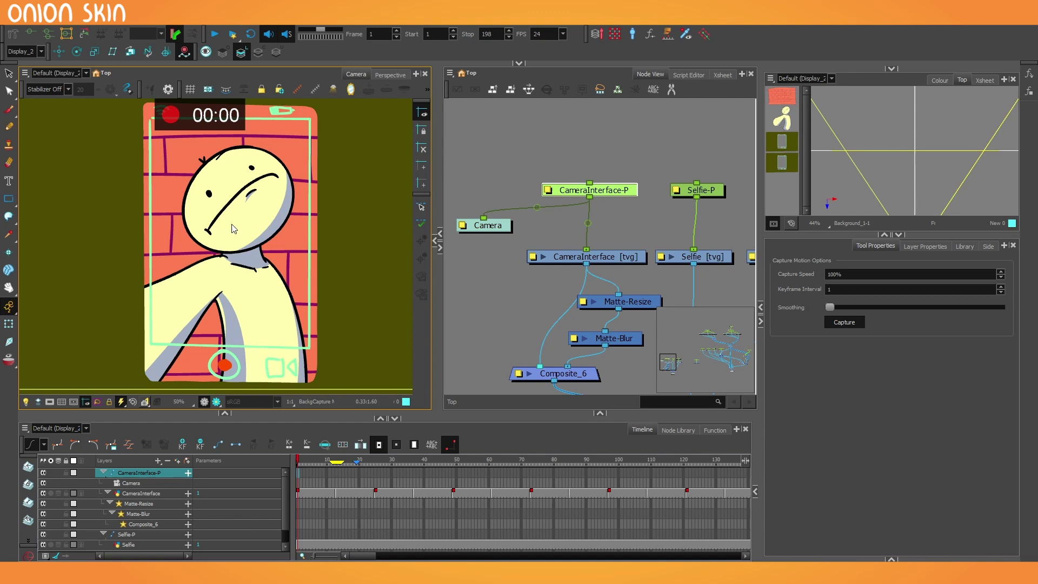
{"action": "scroll", "coordinate": [225, 244], "scroll_direction": "up", "scroll_amount": 5}
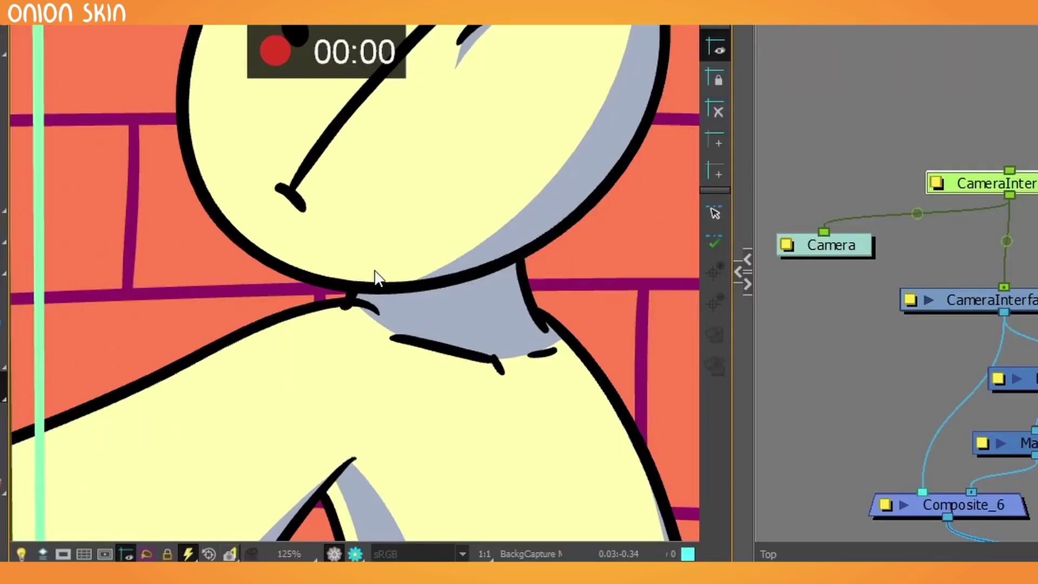
{"action": "mouse_move", "coordinate": [383, 274]}
{"action": "left_mouse_down"}
{"action": "mouse_move", "coordinate": [394, 270]}
{"action": "mouse_move", "coordinate": [368, 270]}
{"action": "mouse_move", "coordinate": [405, 275]}
{"action": "mouse_move", "coordinate": [378, 273]}
{"action": "left_mouse_up"}
{"action": "scroll", "coordinate": [378, 238], "scroll_direction": "down", "scroll_amount": 3}
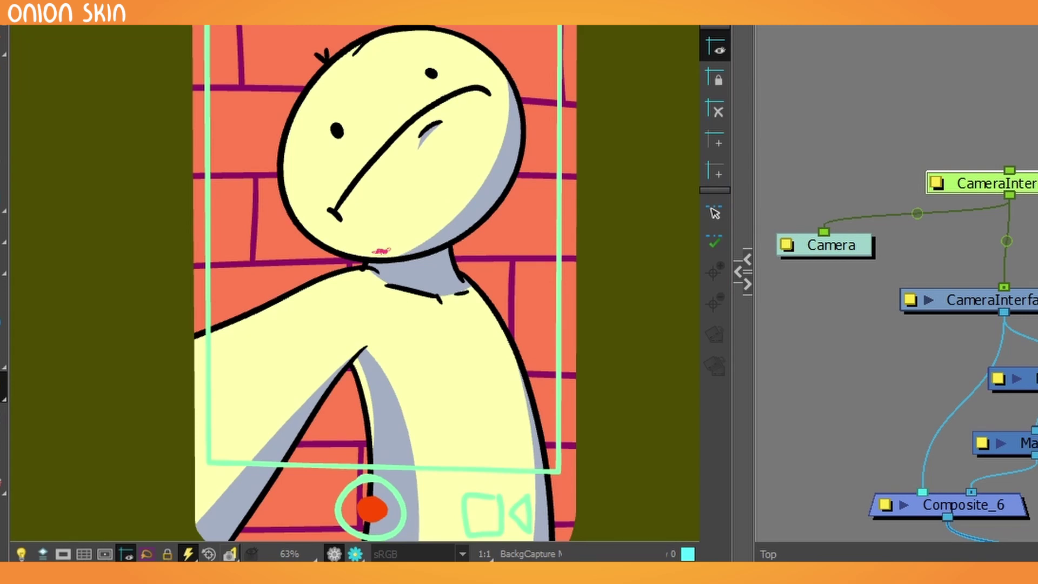
{"action": "scroll", "coordinate": [454, 494], "scroll_direction": "down", "scroll_amount": 2}
{"action": "scroll", "coordinate": [452, 493], "scroll_direction": "up", "scroll_amount": 1}
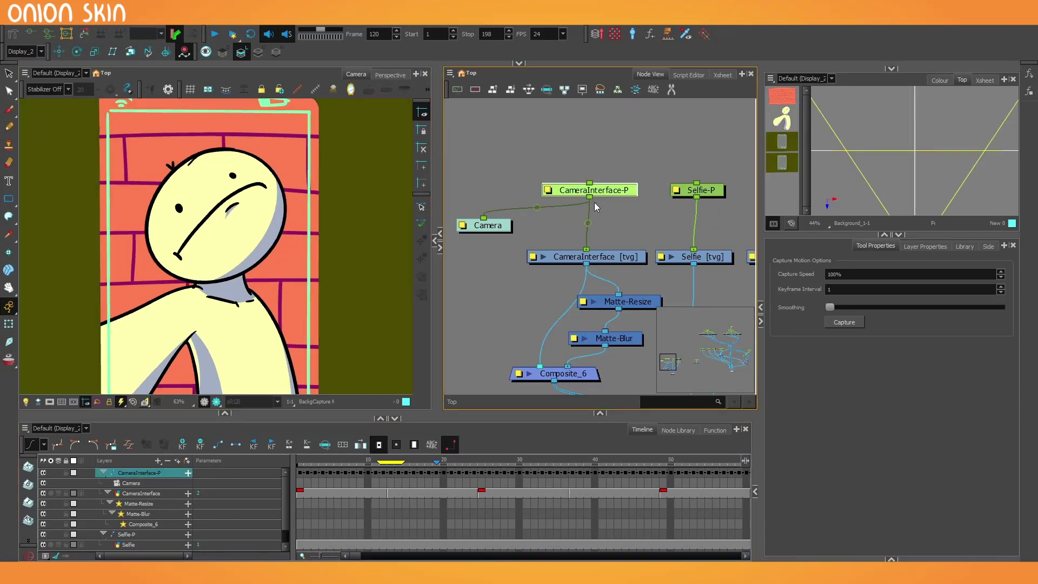
Add a parent peg above CameraInterface-P and name it Movement_Z.
{"action": "key", "text": "ctrl+p"}
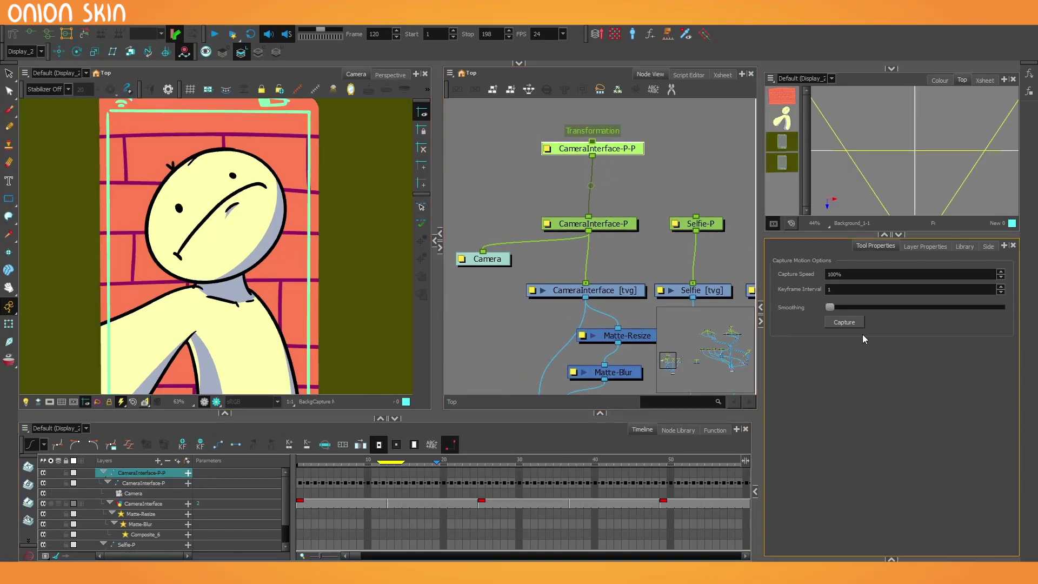
{"action": "left_click", "coordinate": [910, 245]}
{"action": "left_click_drag", "start_coordinate": [860, 293], "coordinate": [843, 293]}
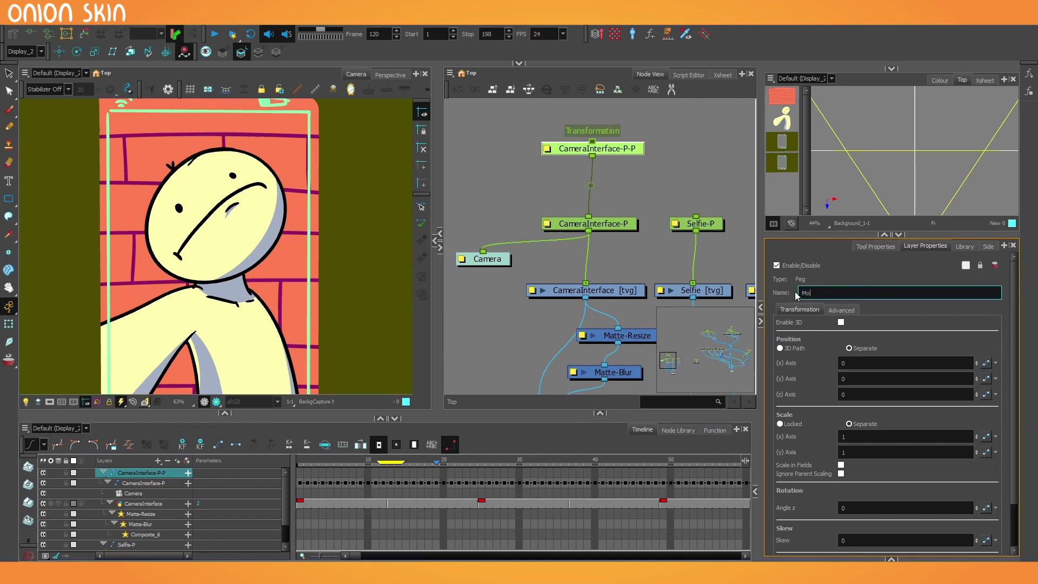
{"action": "type", "text": "Movement_Z"}
{"action": "key", "text": "Return"}
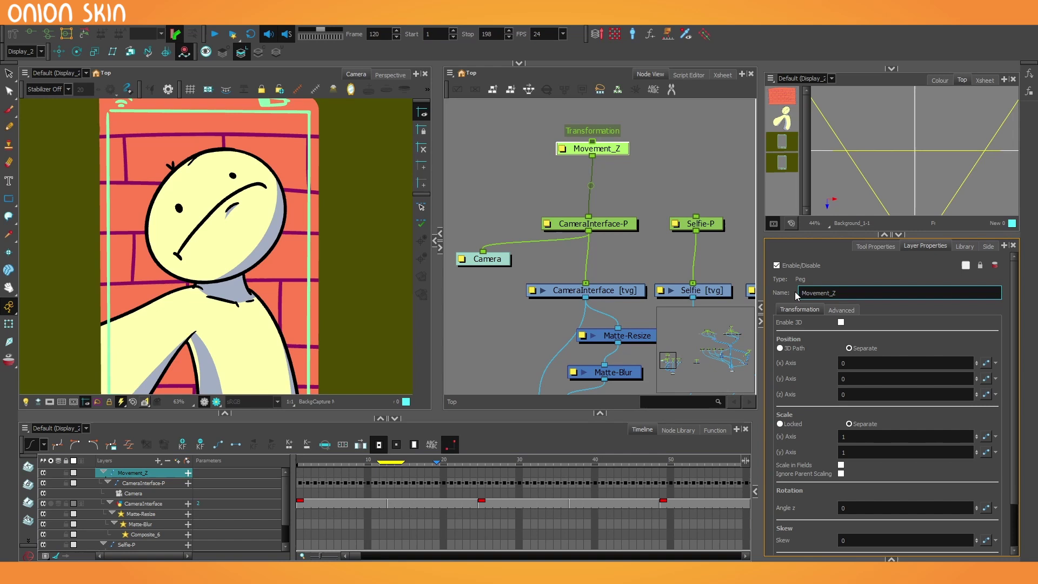
Capture a short back-and-forth horizontal motion on the Movement_Z peg and play it back from the start.
{"action": "left_click", "coordinate": [844, 322]}
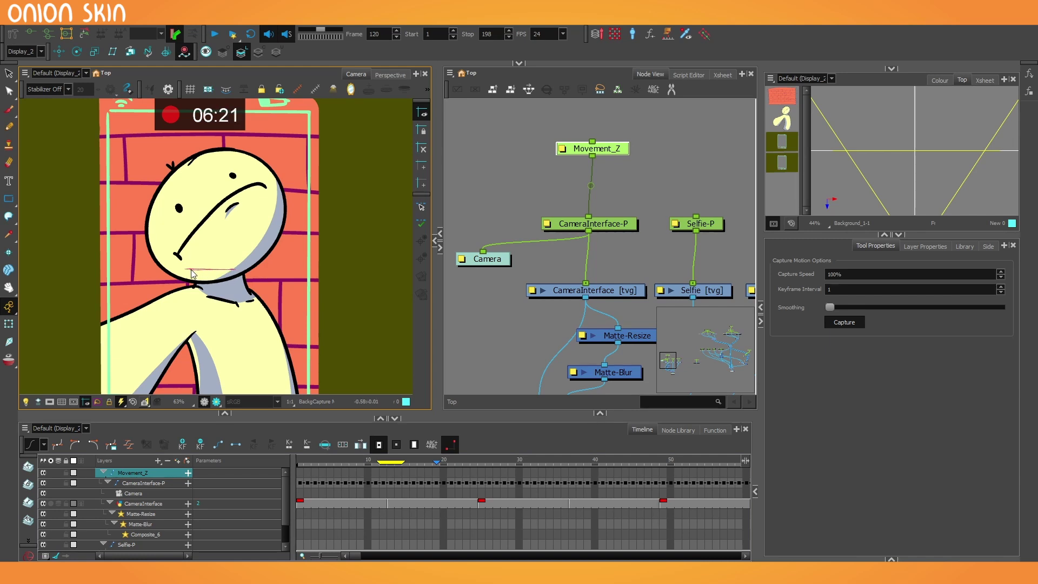
{"action": "left_click_drag", "start_coordinate": [191, 274], "coordinate": [192, 273]}
{"action": "left_click", "coordinate": [299, 460]}
{"action": "key", "text": "shift+Return"}
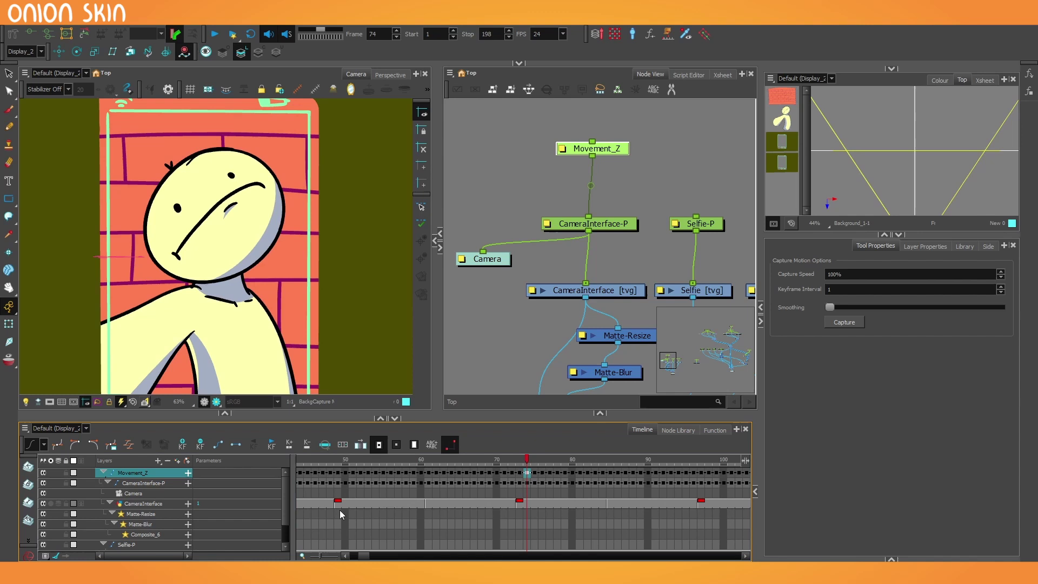
Expand the Movement_Z layer in the timeline to show its separate position, rotation, scale and skew parameters.
{"action": "left_click_drag", "start_coordinate": [363, 558], "coordinate": [325, 553]}
{"action": "key", "text": "1"}
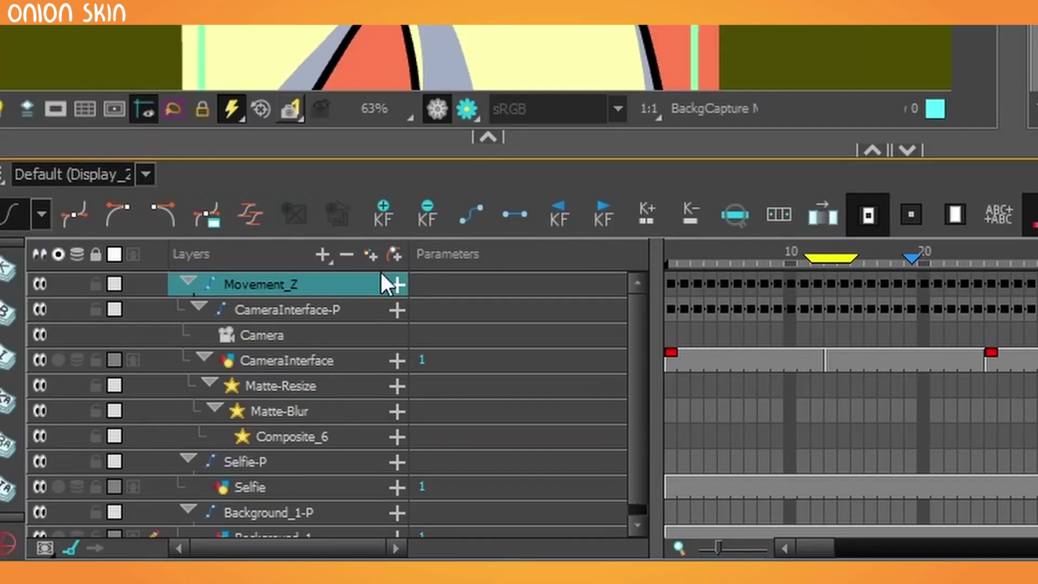
{"action": "left_click", "coordinate": [404, 288]}
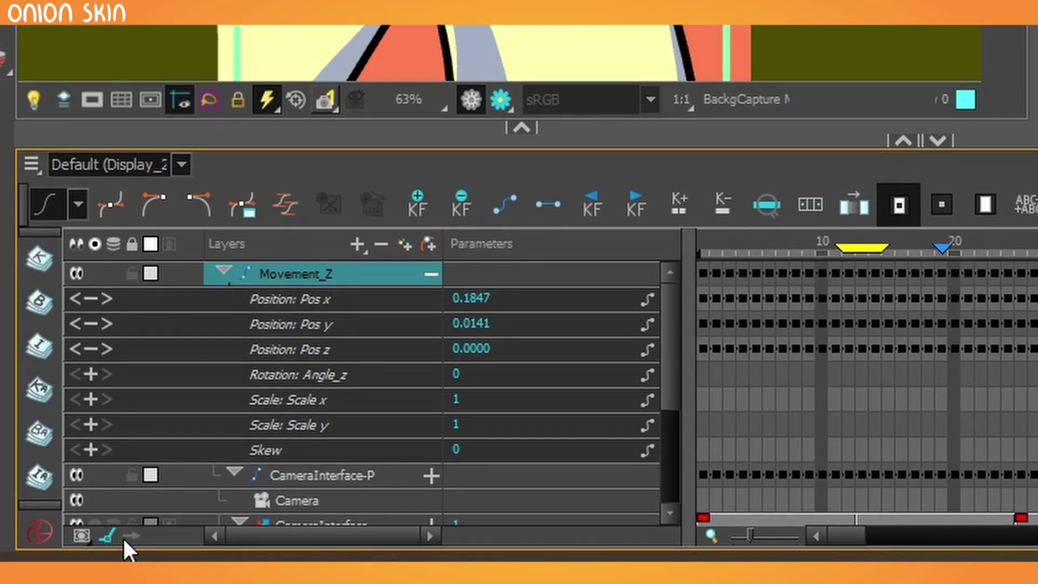
{"action": "left_click", "coordinate": [106, 535]}
{"action": "left_click", "coordinate": [107, 535]}
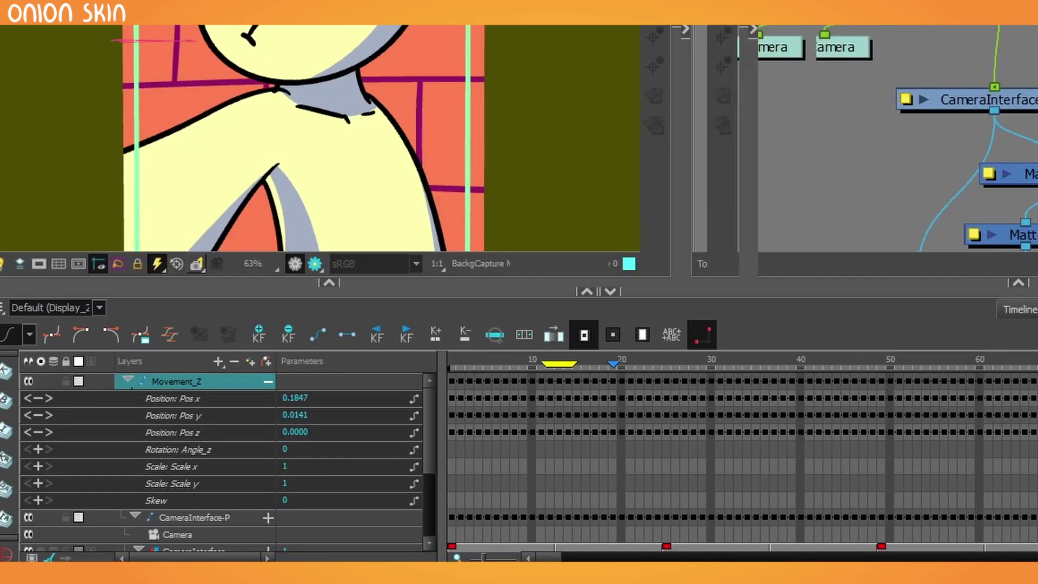
Delete all captured keyframes on the Pos x parameter of Movement_Z.
{"action": "key", "text": "1"}
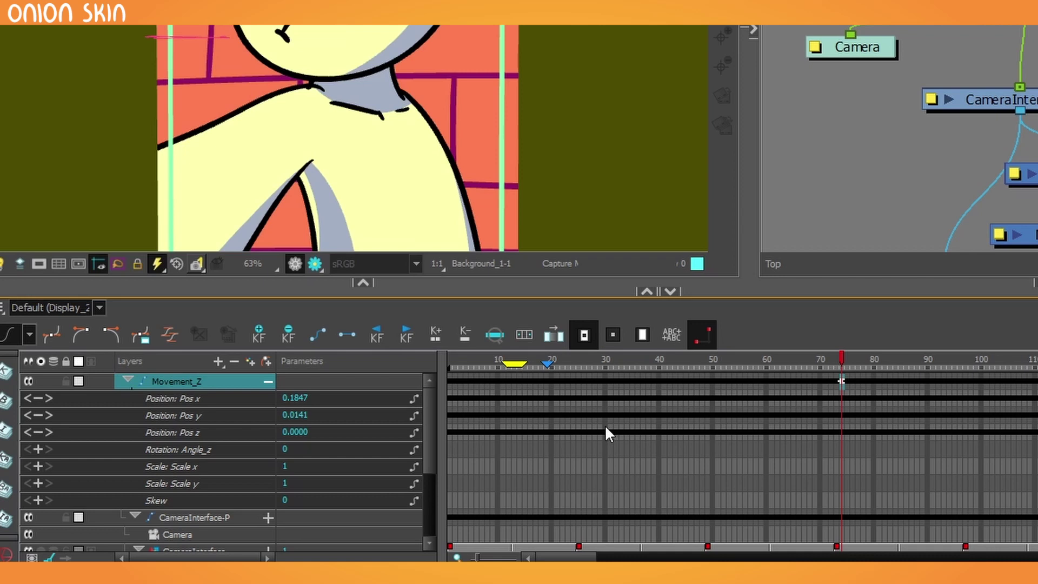
{"action": "scroll", "coordinate": [593, 413], "scroll_direction": "down", "scroll_amount": 2}
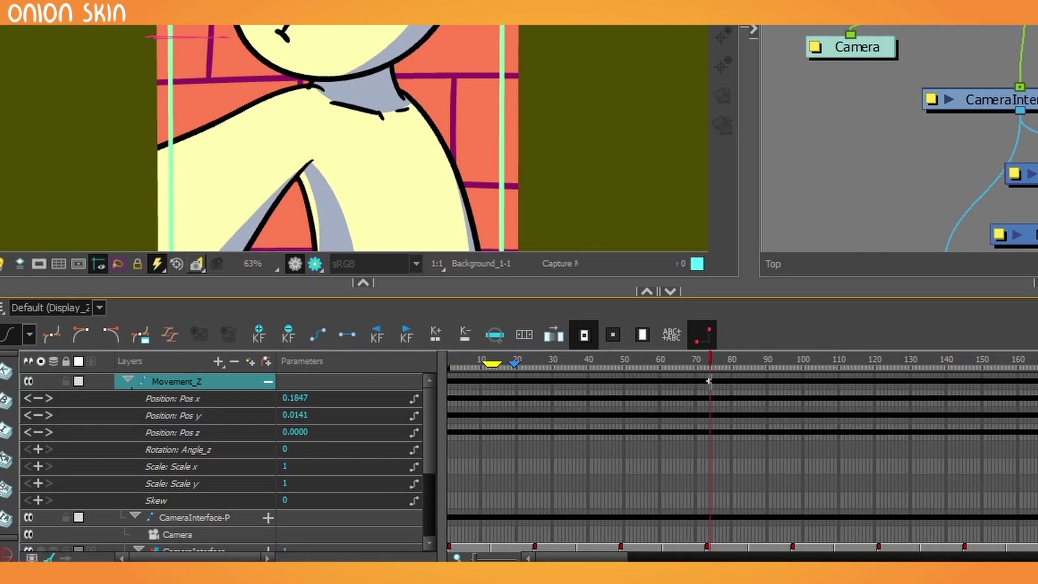
{"action": "left_click_drag", "start_coordinate": [1037, 398], "coordinate": [300, 406]}
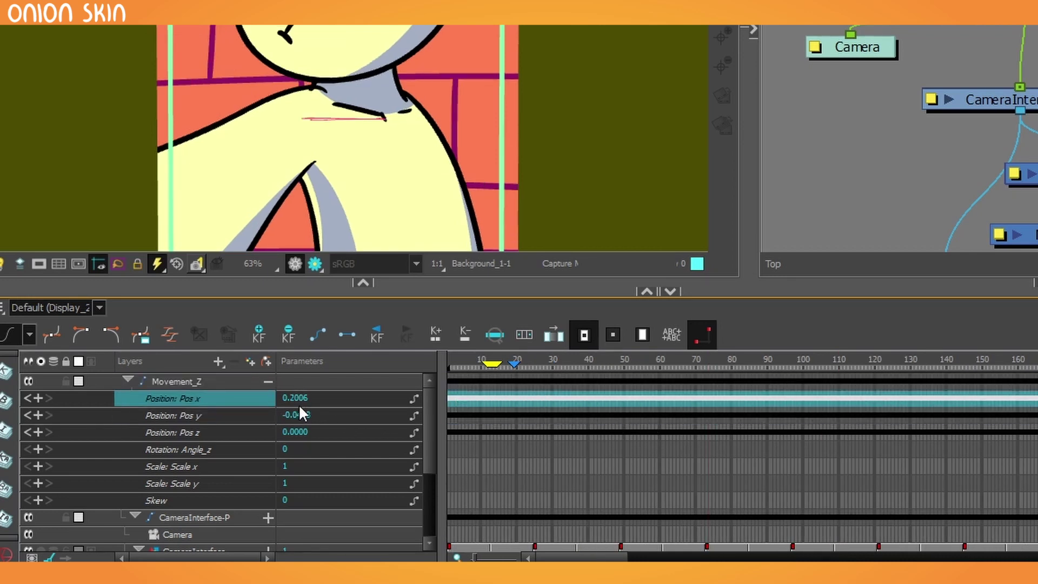
{"action": "key", "text": "Delete"}
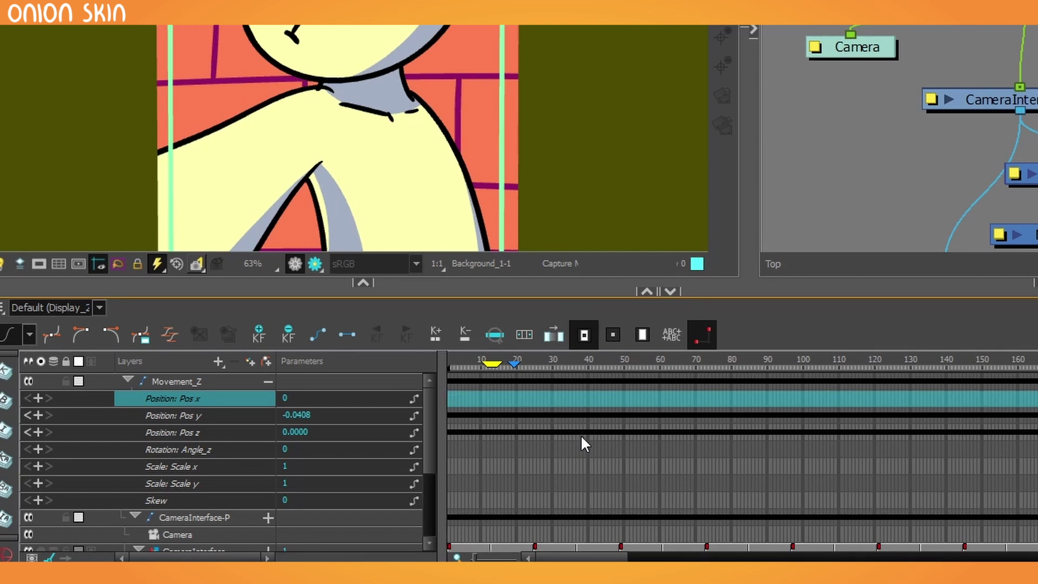
{"action": "left_click", "coordinate": [450, 433]}
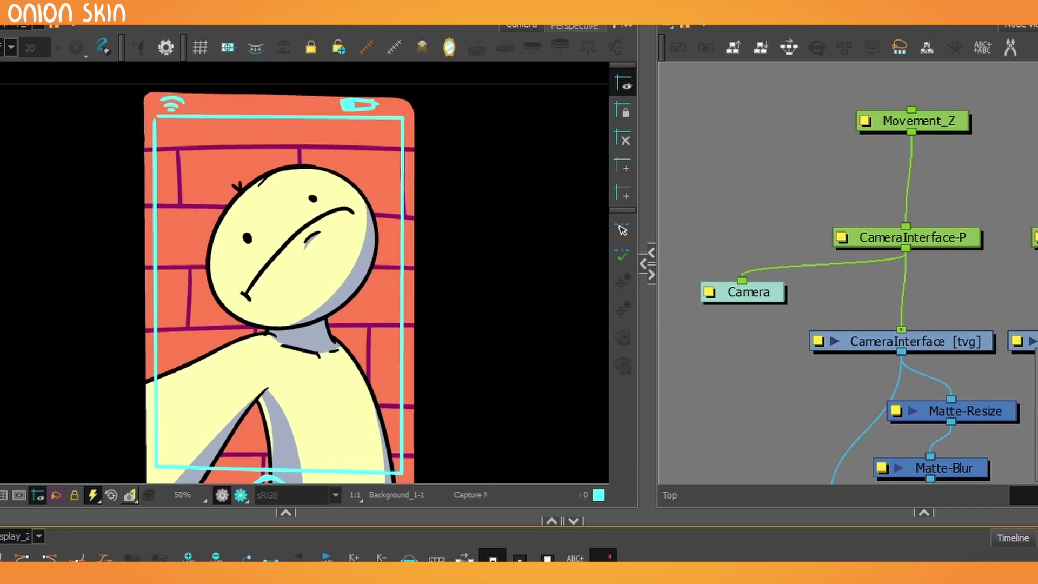
{"action": "scroll", "coordinate": [54, 450], "scroll_direction": "up", "scroll_amount": 1}
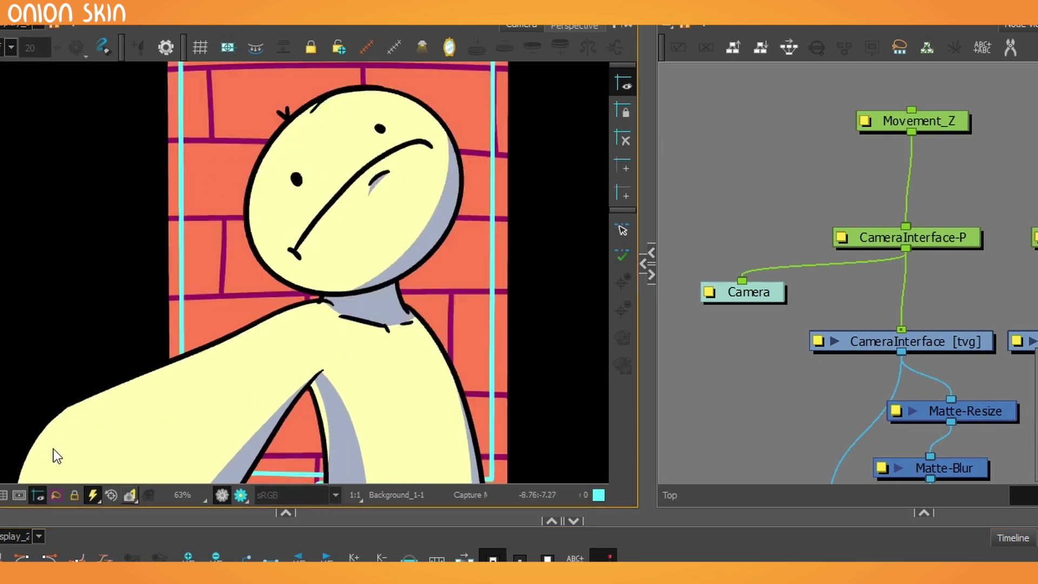
{"action": "scroll", "coordinate": [81, 450], "scroll_direction": "down", "scroll_amount": 1}
{"action": "left_click_drag", "start_coordinate": [85, 451], "coordinate": [85, 425]}
{"action": "scroll", "coordinate": [83, 424], "scroll_direction": "up", "scroll_amount": 1}
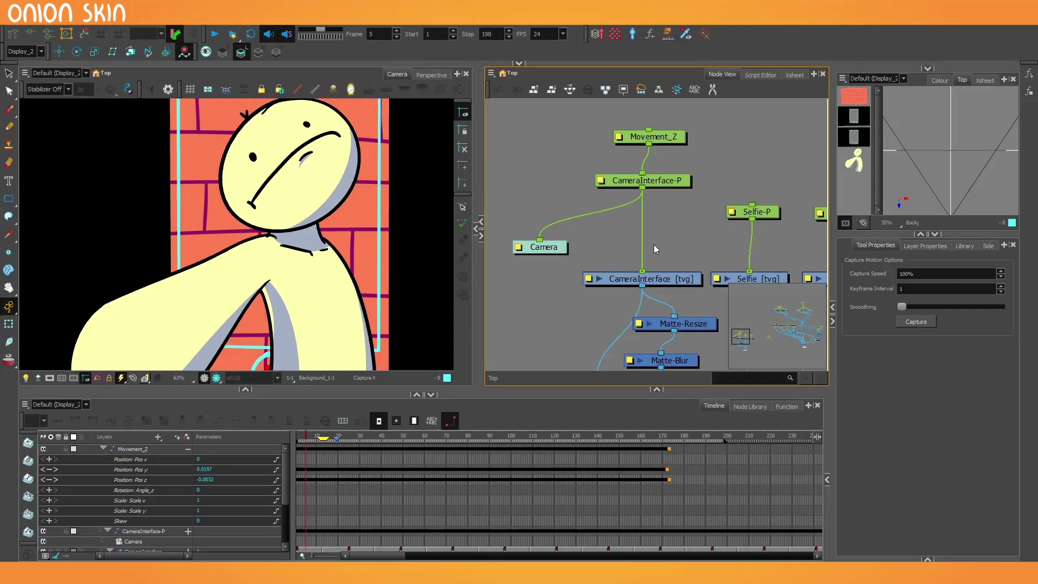
Insert a peg between CameraInterface-P and CameraInterface and, at frame 1, move it closer to the camera with the Maintain Size tool.
{"action": "key", "text": "ctrl+p"}
{"action": "left_click_drag", "start_coordinate": [684, 236], "coordinate": [653, 248]}
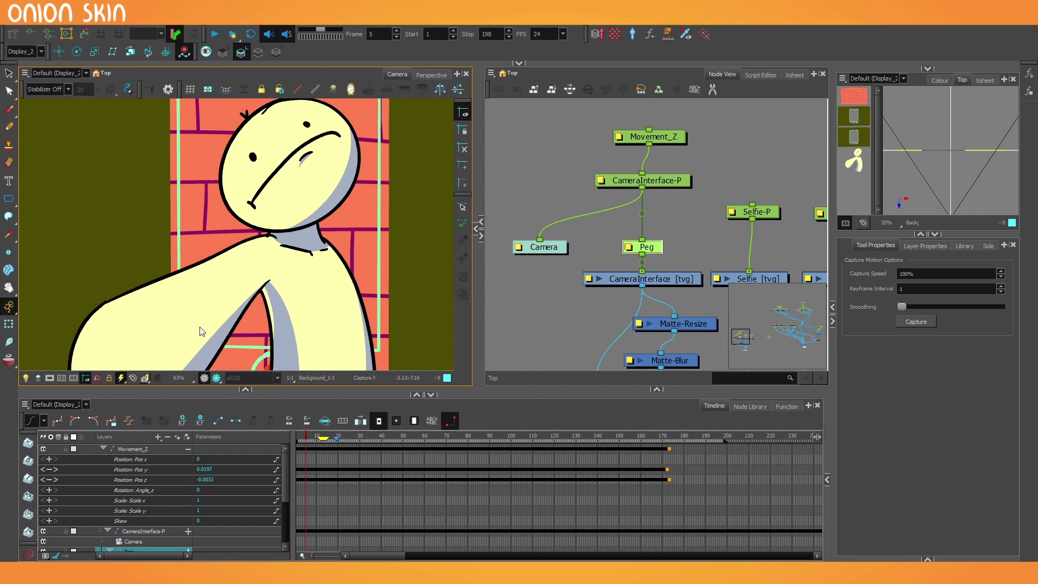
{"action": "left_click_drag", "start_coordinate": [309, 437], "coordinate": [280, 436]}
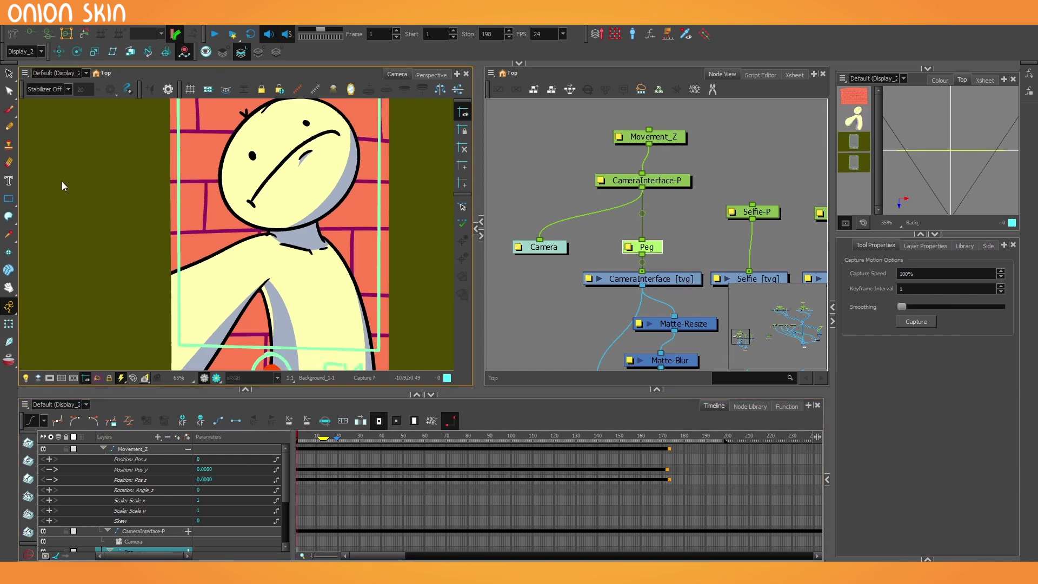
{"action": "left_click", "coordinate": [60, 52]}
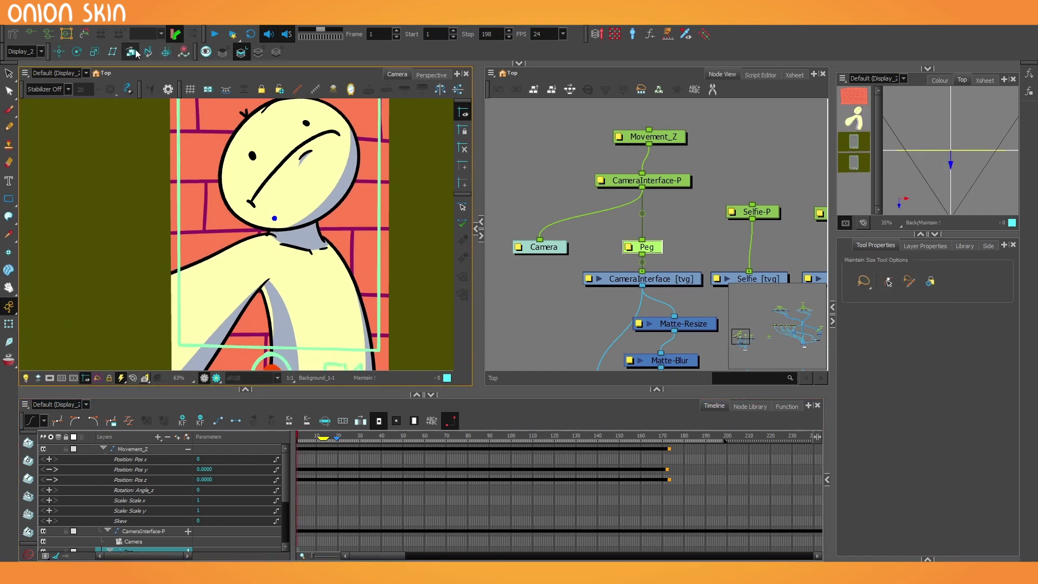
{"action": "left_click_drag", "start_coordinate": [972, 138], "coordinate": [972, 161]}
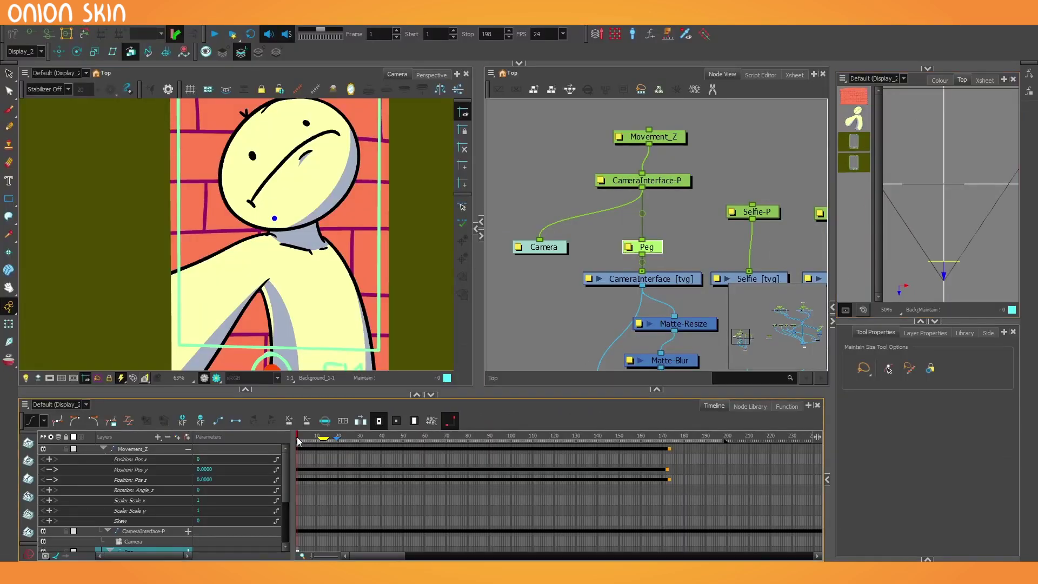
{"action": "key", "text": "Return"}
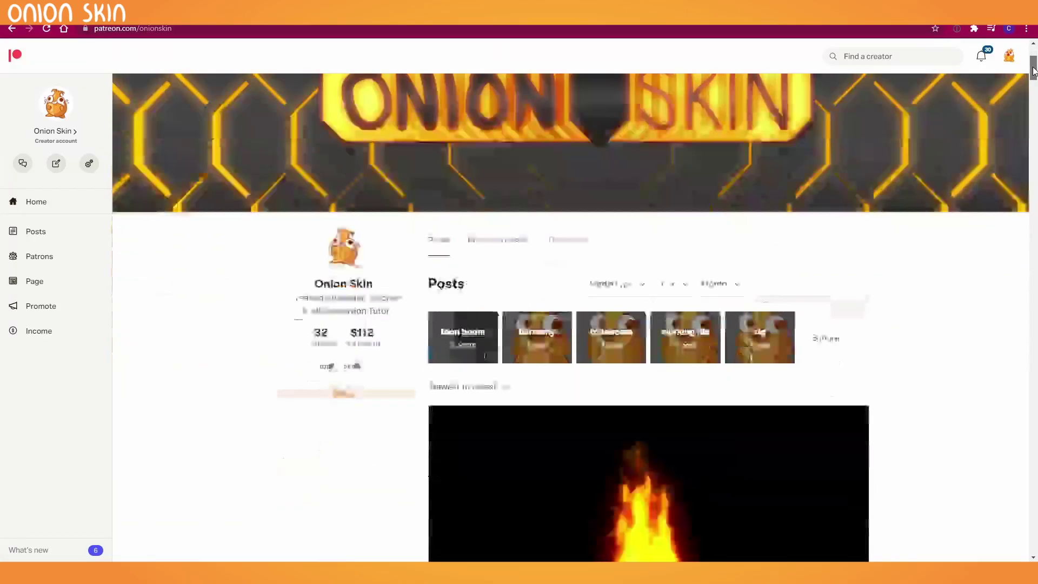
Switch to the browser and look through the downloadable working-file posts on the Onion Skin Patreon page.
{"action": "scroll", "coordinate": [1030, 106], "scroll_direction": "down", "scroll_amount": 15}
{"action": "scroll", "coordinate": [1013, 132], "scroll_direction": "down", "scroll_amount": 20}
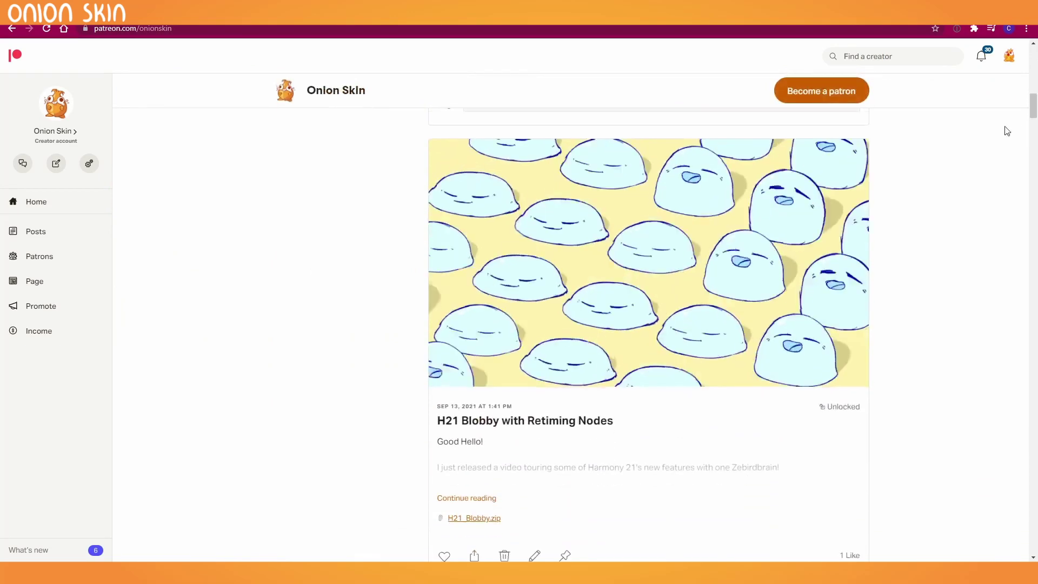
{"action": "scroll", "coordinate": [973, 205], "scroll_direction": "down", "scroll_amount": 20}
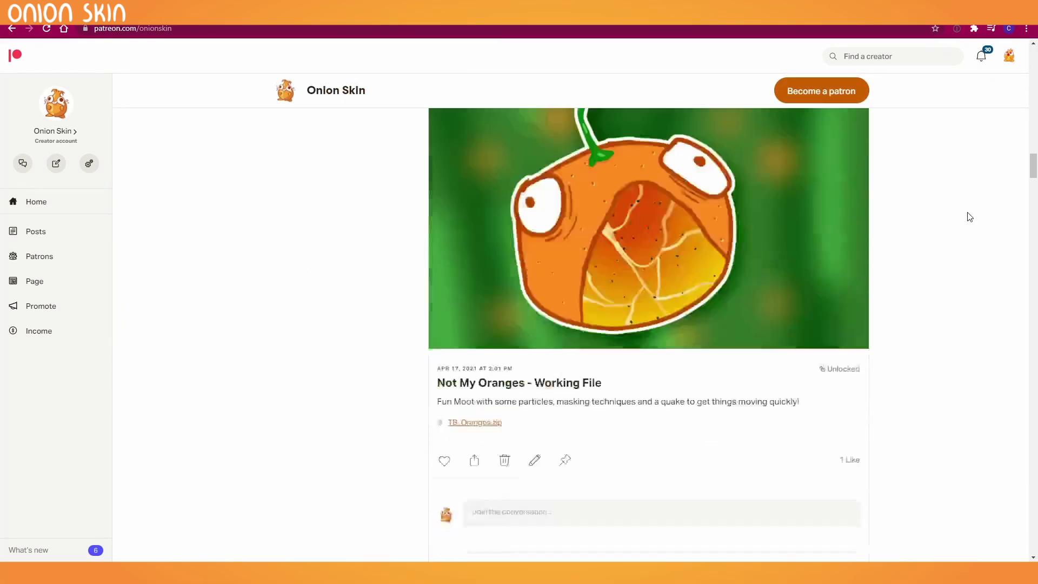
{"action": "scroll", "coordinate": [969, 219], "scroll_direction": "down", "scroll_amount": 20}
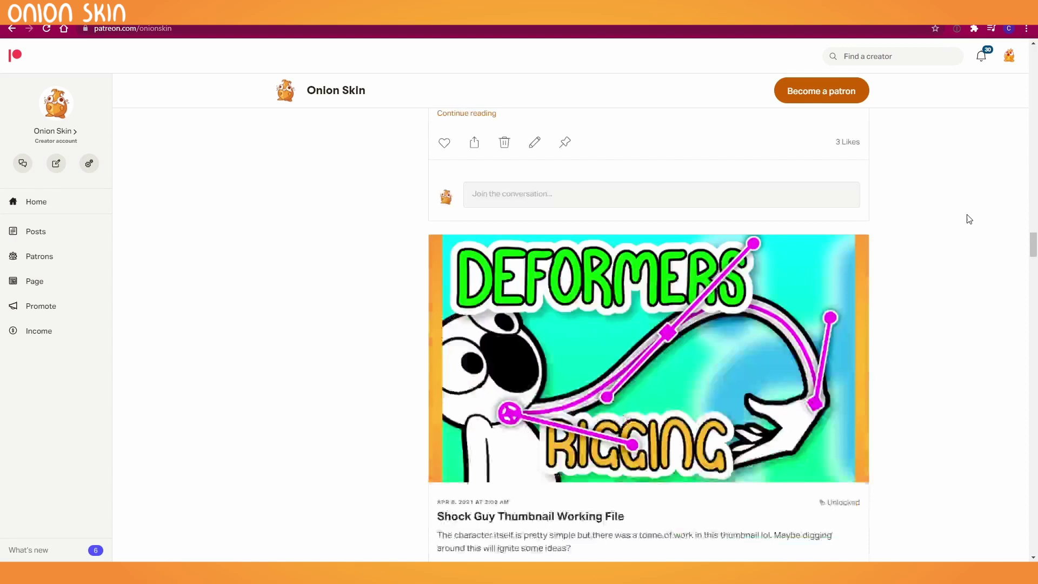
{"action": "scroll", "coordinate": [969, 219], "scroll_direction": "down", "scroll_amount": 10}
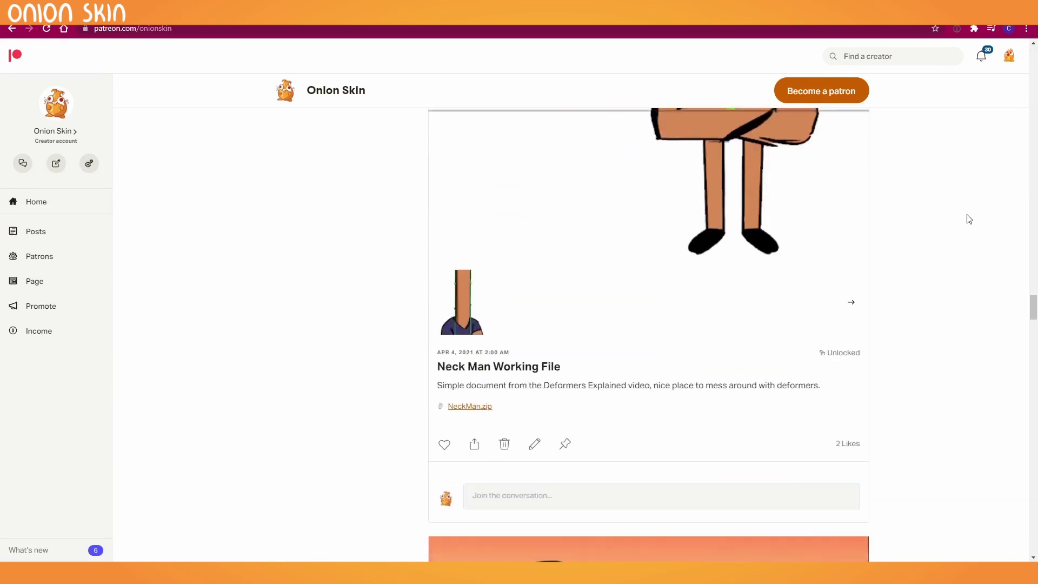